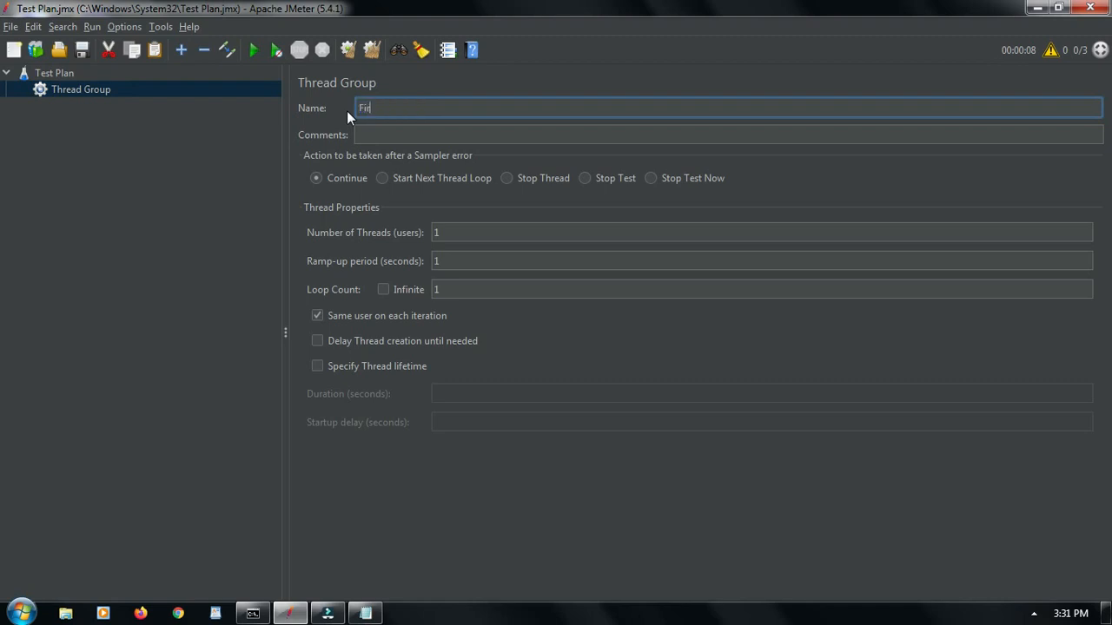
Rename the thread group as FirstTestPlan.
{"action": "type", "text": "FirstTestO"}
{"action": "type", "text": "lne"}
{"action": "key", "text": "BackSpace"}
{"action": "key", "text": "BackSpace"}
{"action": "key", "text": "BackSpace"}
{"action": "key", "text": "BackSpace"}
{"action": "type", "text": "Plan"}
{"action": "left_click_drag", "start_coordinate": [420, 107], "coordinate": [356, 110]}
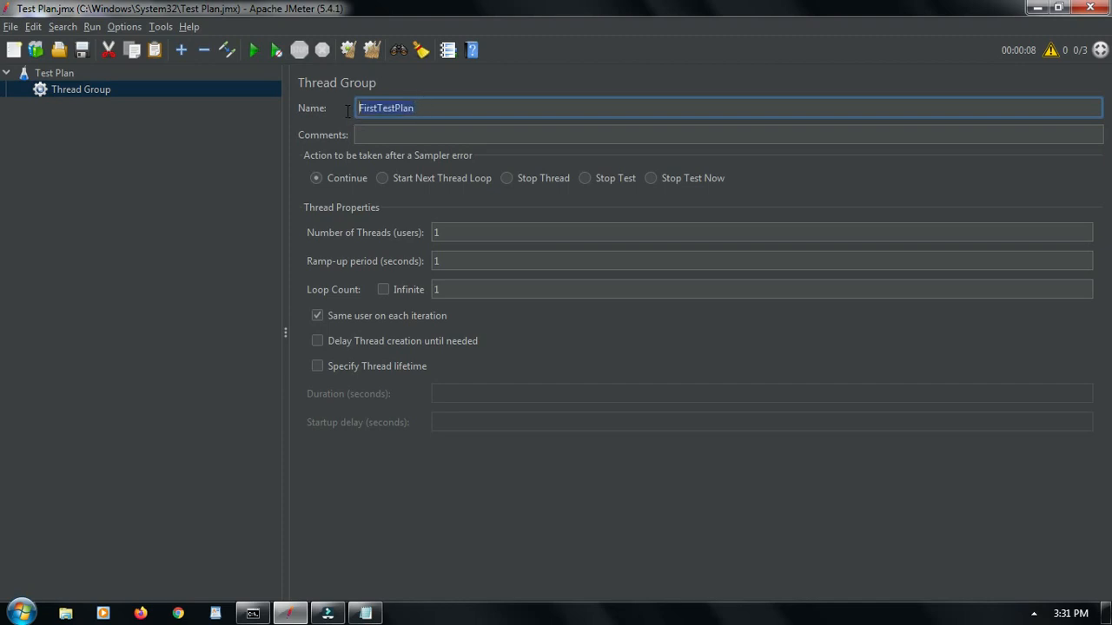
{"action": "left_click", "coordinate": [403, 109]}
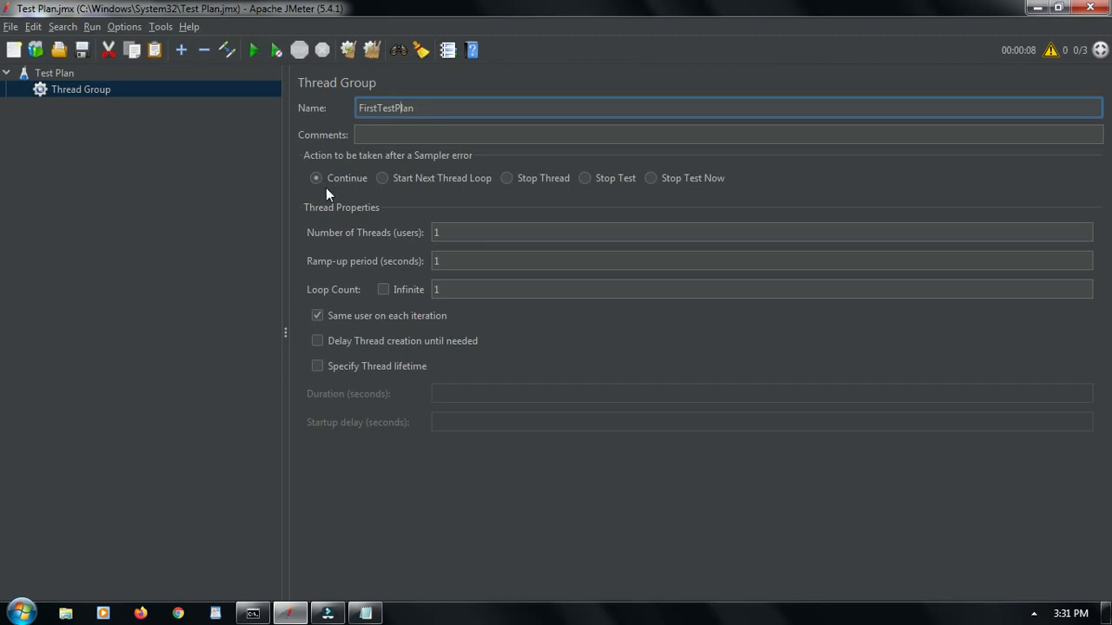
Set the thread group's number of threads (users) to 5.
{"action": "double_click", "coordinate": [439, 232]}
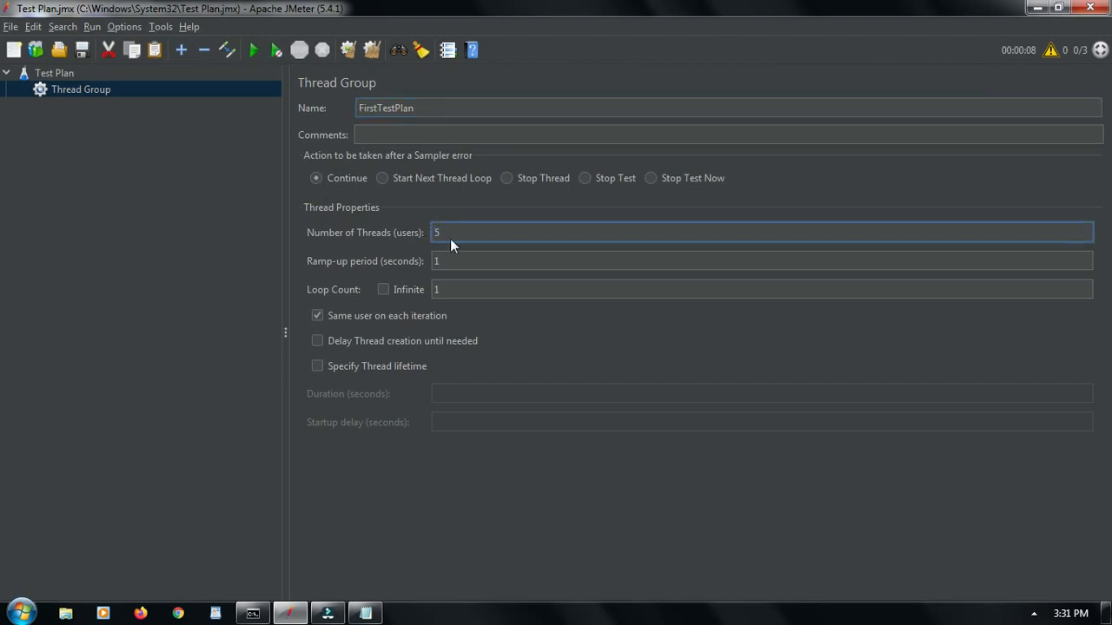
{"action": "double_click", "coordinate": [443, 232]}
{"action": "left_click", "coordinate": [437, 262]}
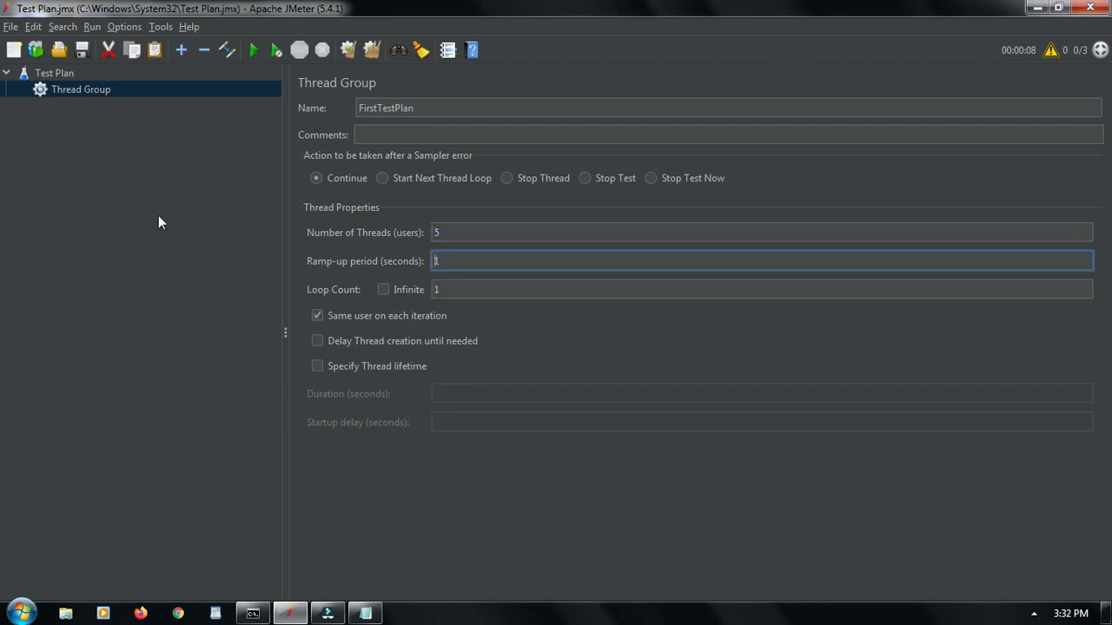
{"action": "left_click", "coordinate": [98, 122]}
{"action": "left_click", "coordinate": [62, 75]}
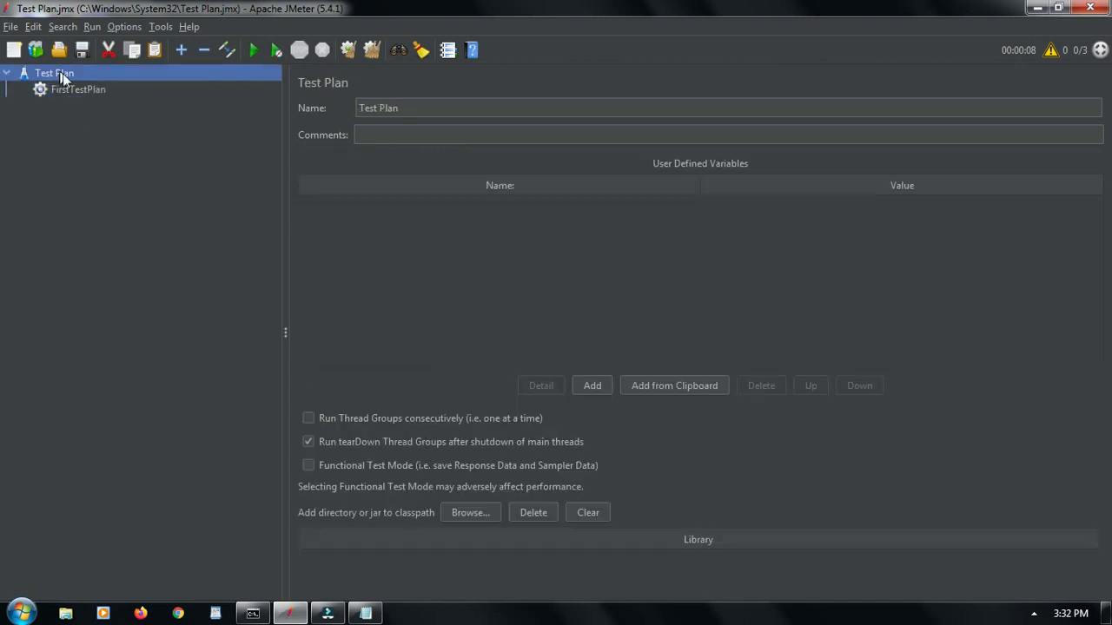
Add an HTTP Request sampler to the FirstTestPlan thread group.
{"action": "left_click", "coordinate": [72, 89]}
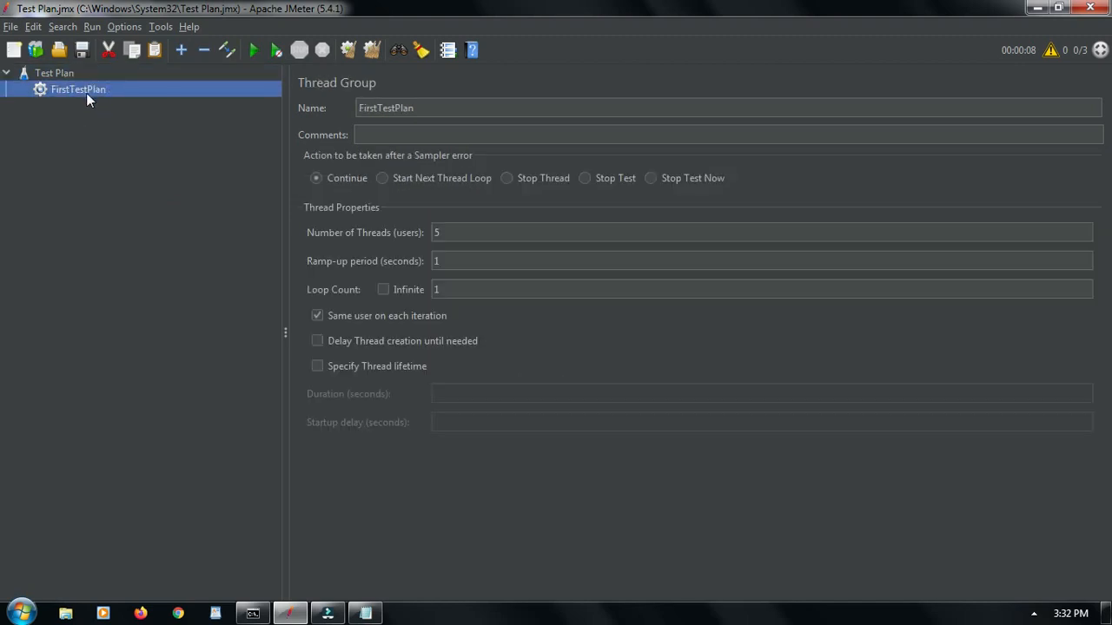
{"action": "right_click", "coordinate": [86, 93]}
{"action": "mouse_move", "coordinate": [174, 106]}
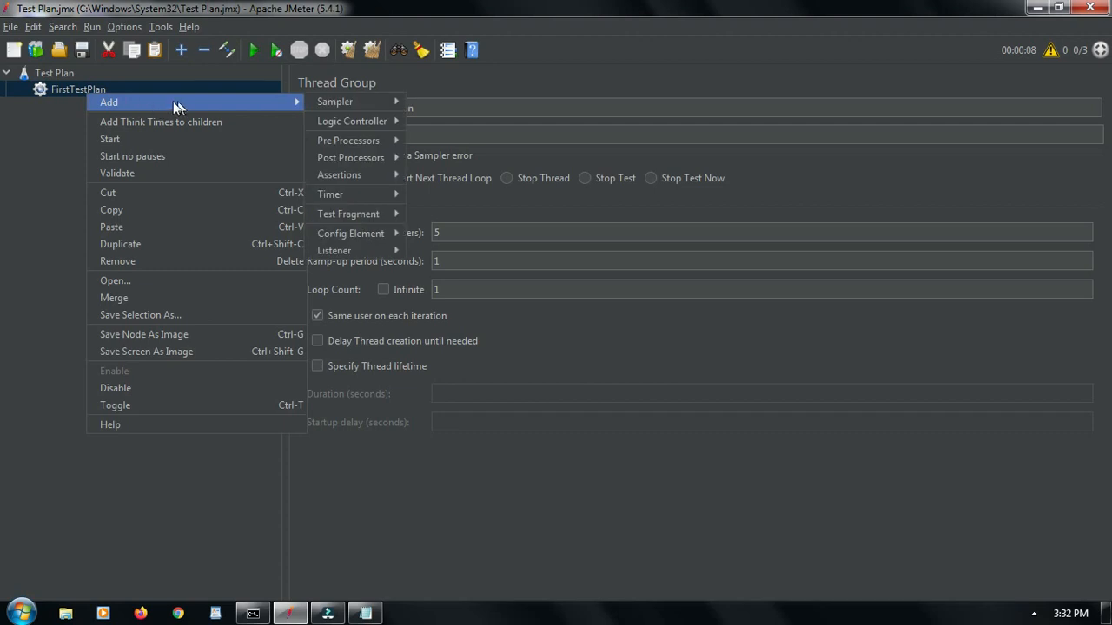
{"action": "mouse_move", "coordinate": [353, 100]}
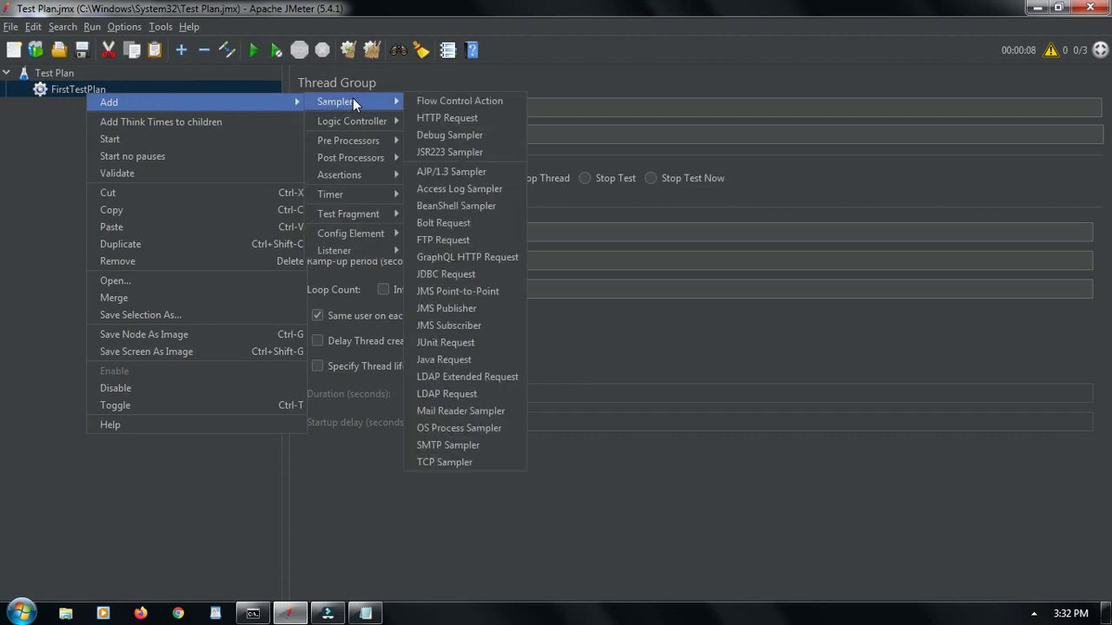
{"action": "left_click", "coordinate": [458, 120]}
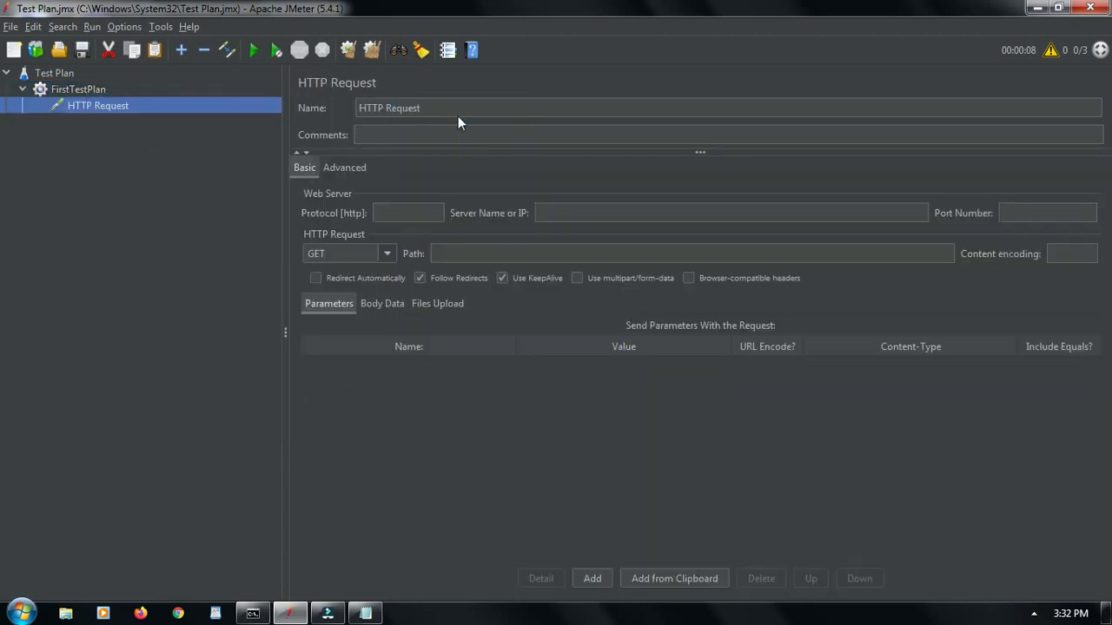
Rename the HTTP request sampler as FirstRequest.
{"action": "left_click_drag", "start_coordinate": [425, 108], "coordinate": [350, 108]}
{"action": "key", "text": "BackSpace"}
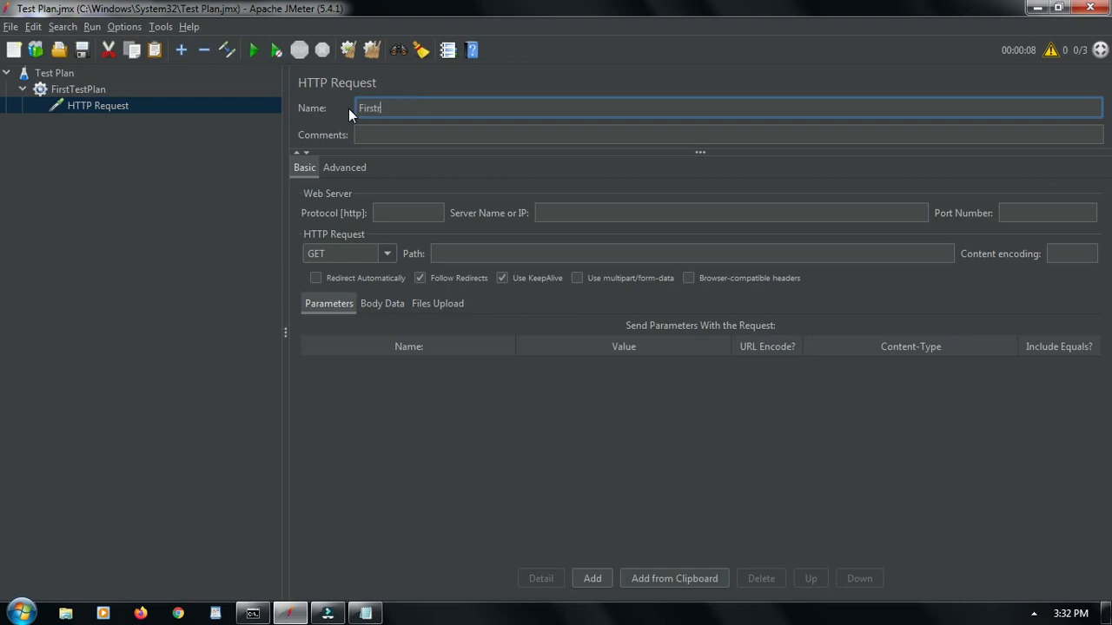
{"action": "type", "text": "FirstRequest"}
{"action": "left_click", "coordinate": [413, 217]}
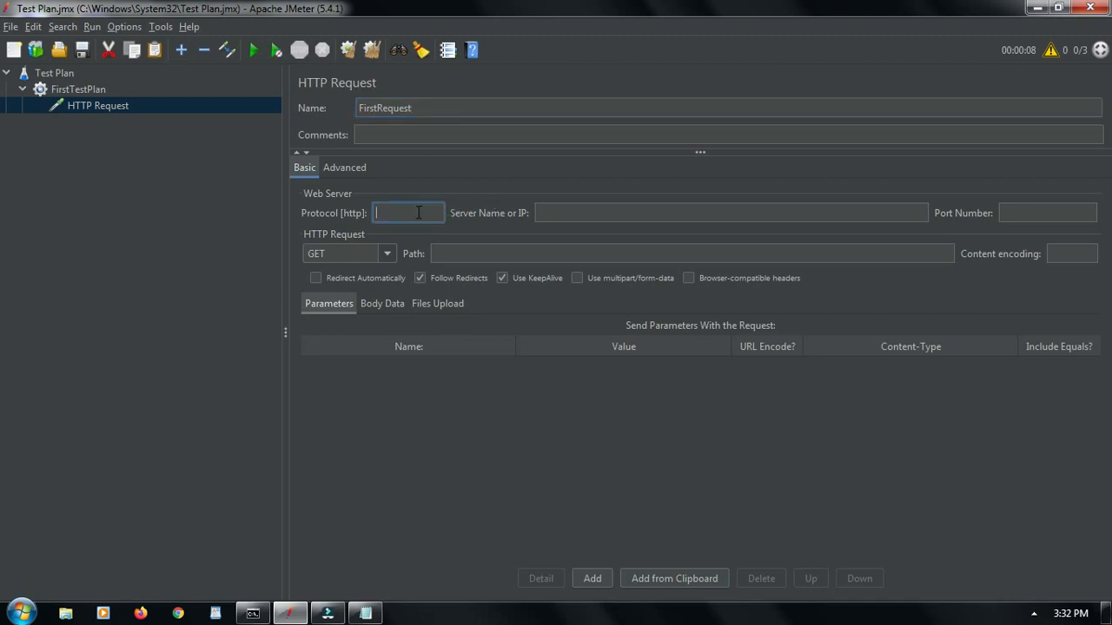
Copy google.com from the URL in Notepad and paste it as the HTTP request's server name in JMeter.
{"action": "left_click", "coordinate": [589, 213]}
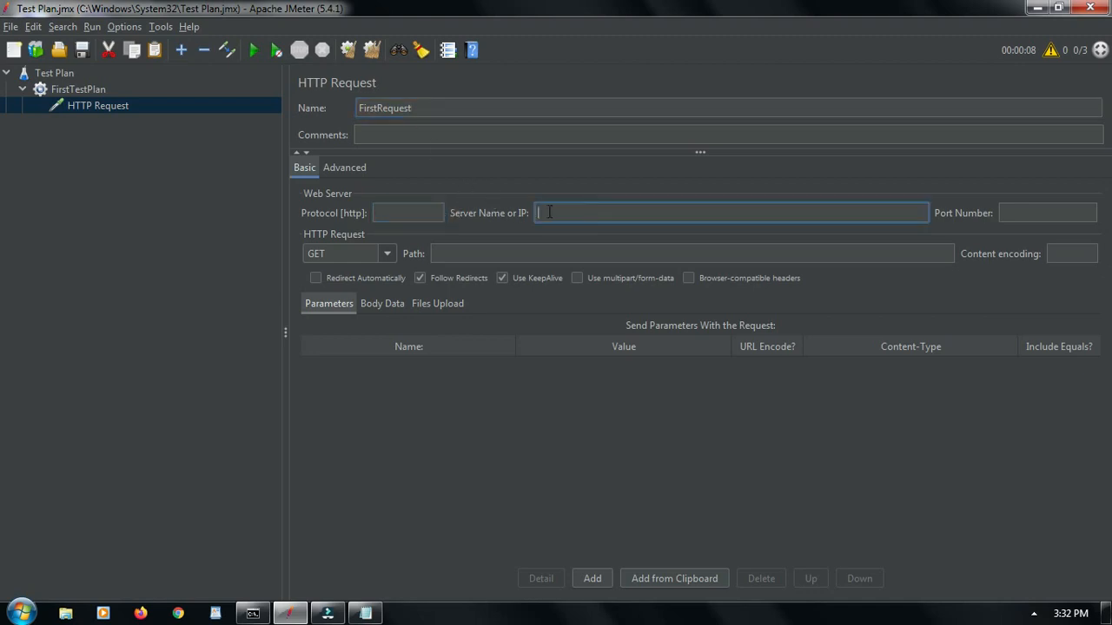
{"action": "left_click", "coordinate": [366, 613]}
{"action": "left_click", "coordinate": [379, 271]}
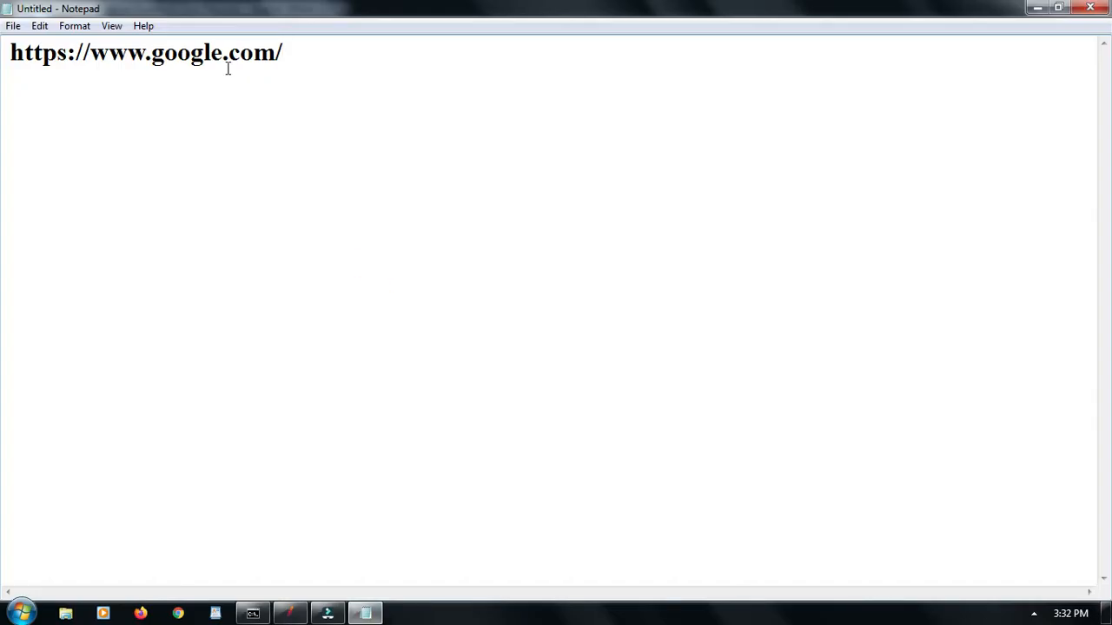
{"action": "left_click_drag", "start_coordinate": [276, 50], "coordinate": [155, 53]}
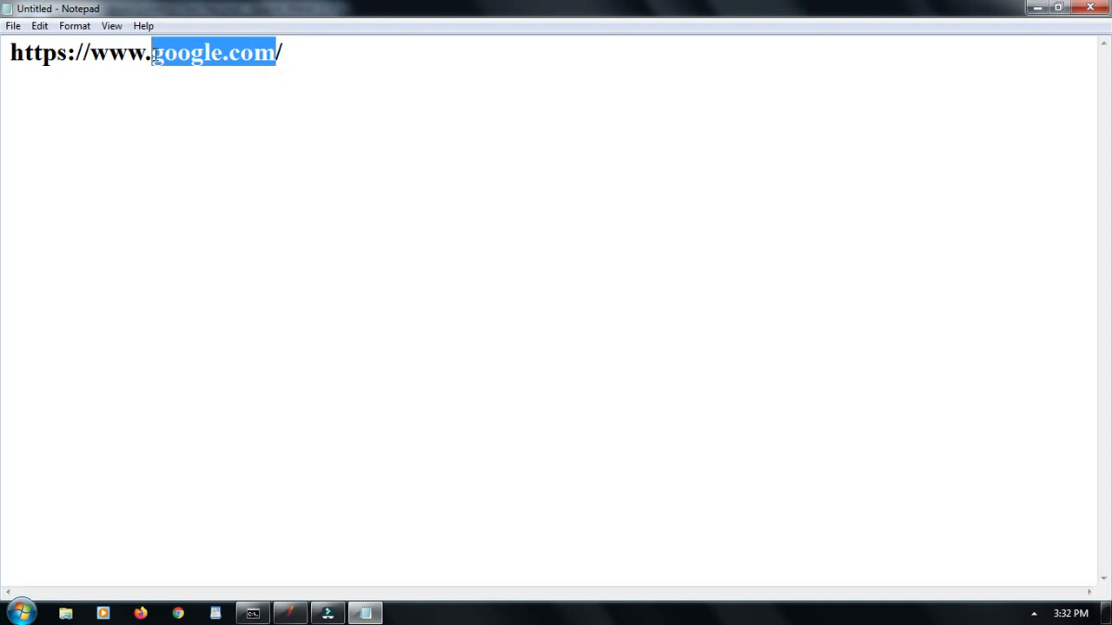
{"action": "right_click", "coordinate": [155, 53]}
{"action": "left_click", "coordinate": [221, 109]}
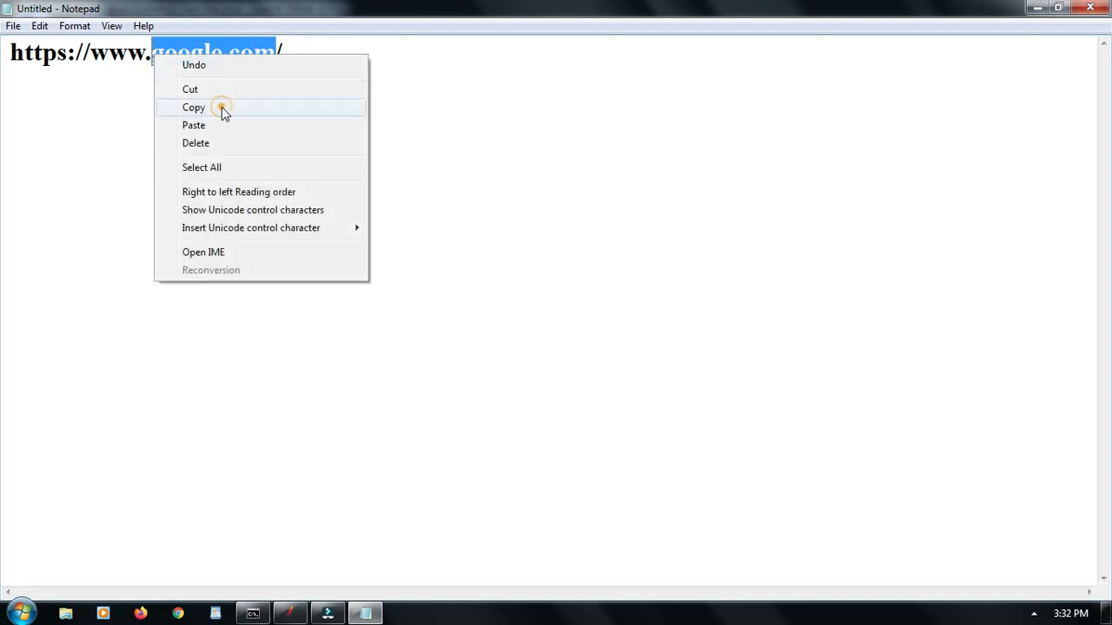
{"action": "left_click", "coordinate": [290, 614]}
{"action": "right_click", "coordinate": [553, 215]}
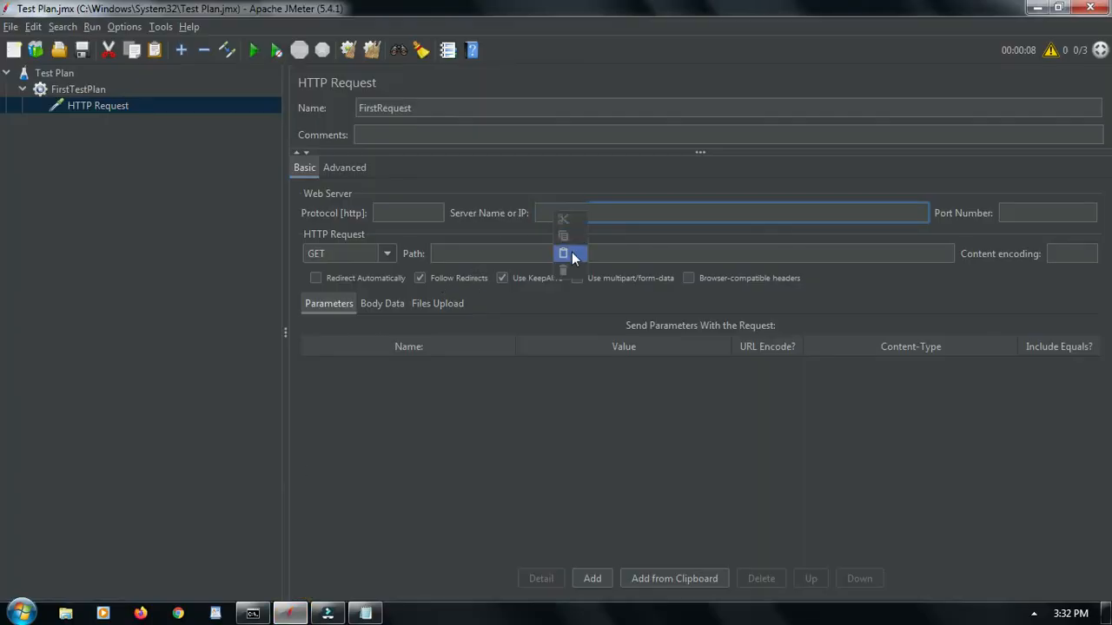
{"action": "left_click", "coordinate": [567, 253]}
{"action": "left_click", "coordinate": [364, 613]}
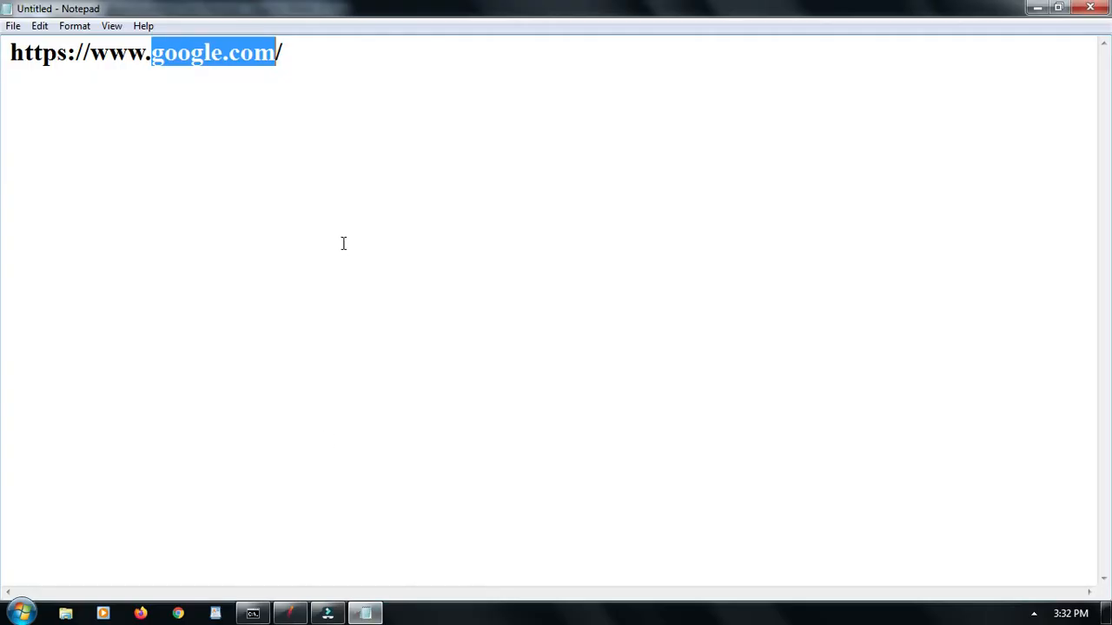
{"action": "left_click", "coordinate": [251, 48]}
{"action": "double_click", "coordinate": [251, 48]}
{"action": "left_click", "coordinate": [251, 48]}
{"action": "double_click", "coordinate": [250, 49]}
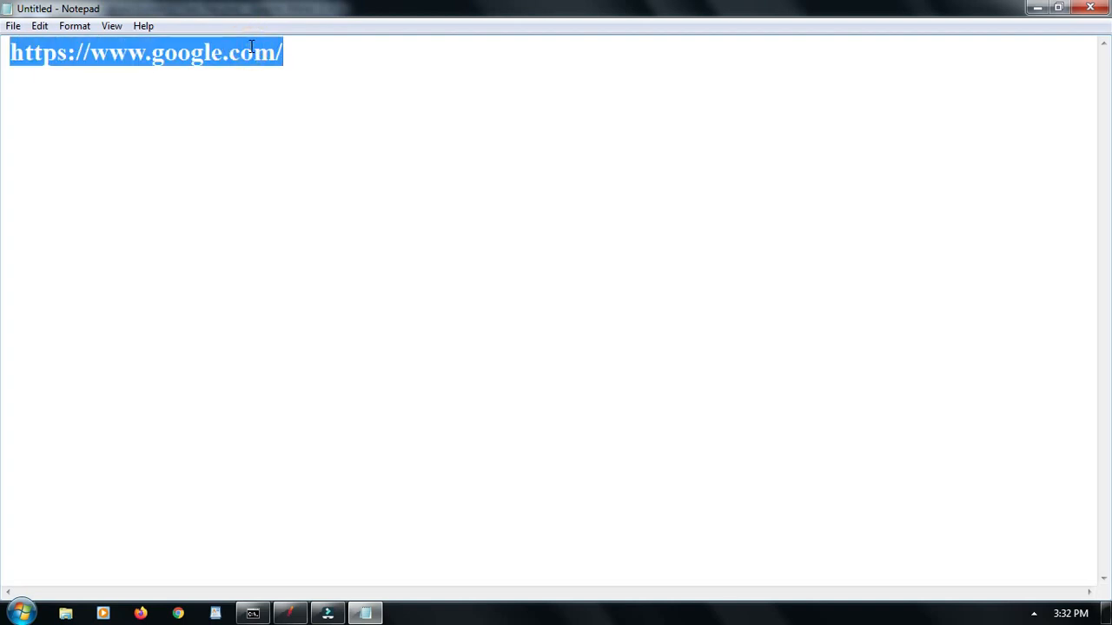
{"action": "right_click", "coordinate": [252, 53]}
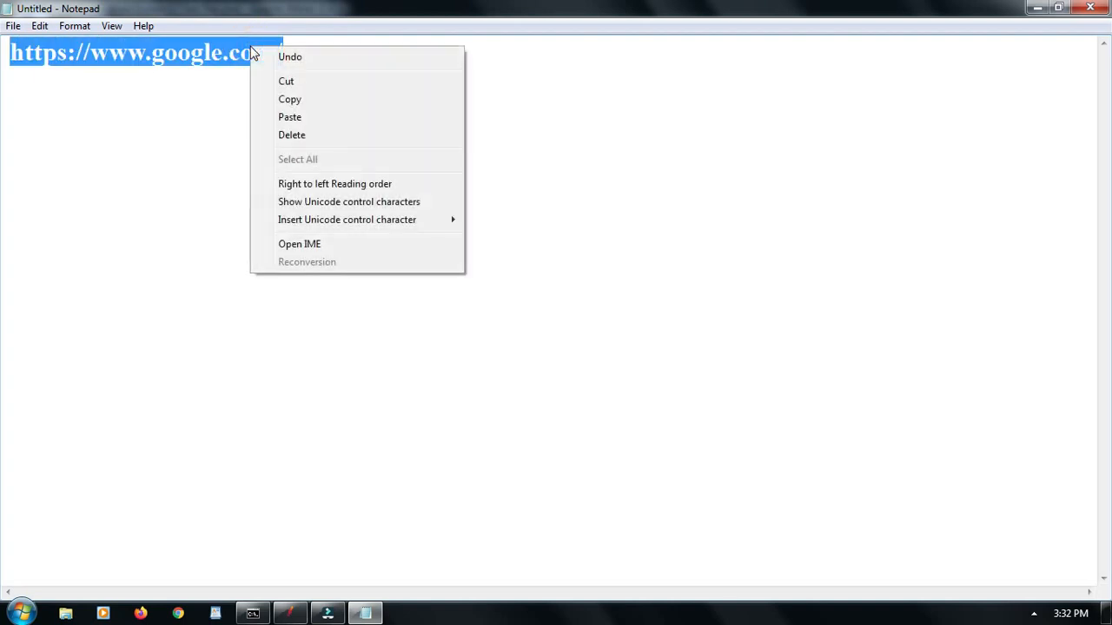
{"action": "left_click", "coordinate": [300, 101]}
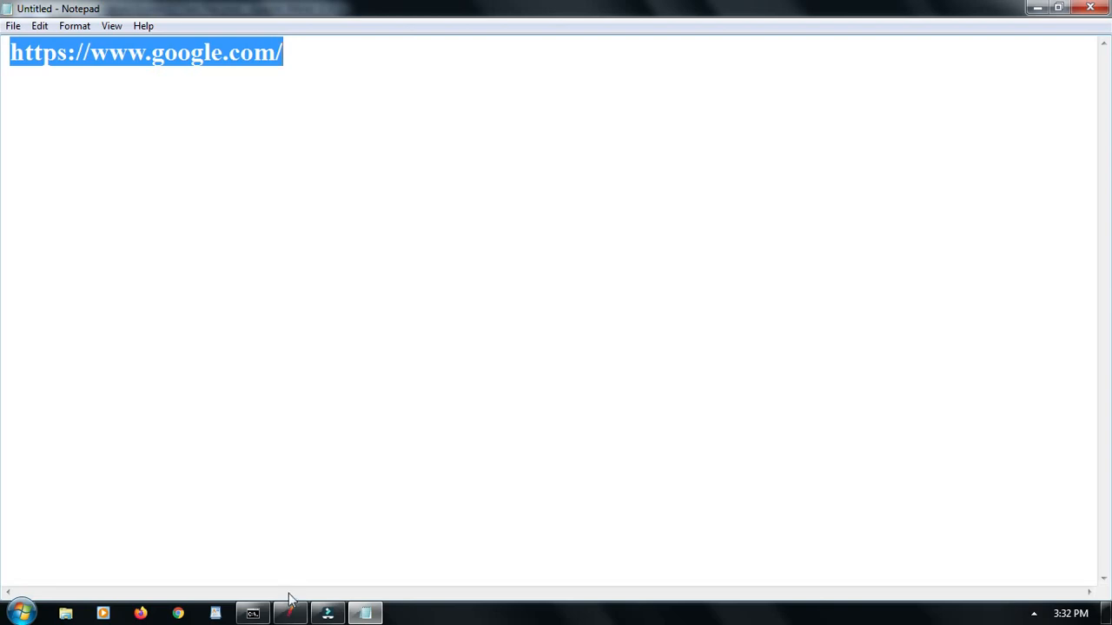
{"action": "left_click", "coordinate": [296, 617]}
{"action": "left_click", "coordinate": [472, 252]}
{"action": "right_click", "coordinate": [458, 253]}
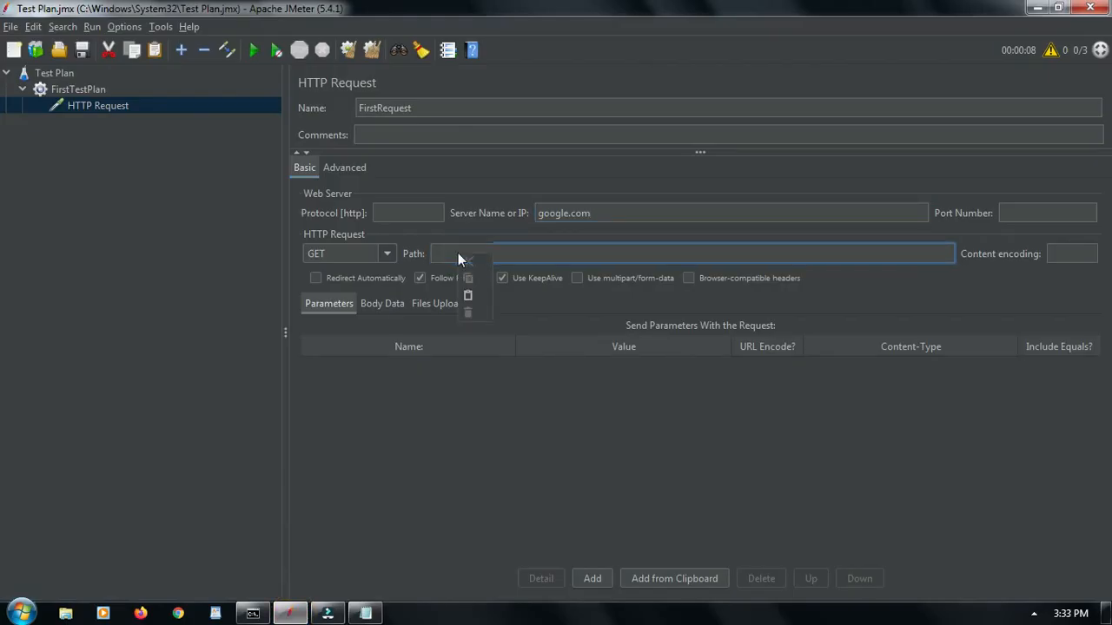
{"action": "left_click", "coordinate": [478, 300]}
{"action": "left_click", "coordinate": [458, 410]}
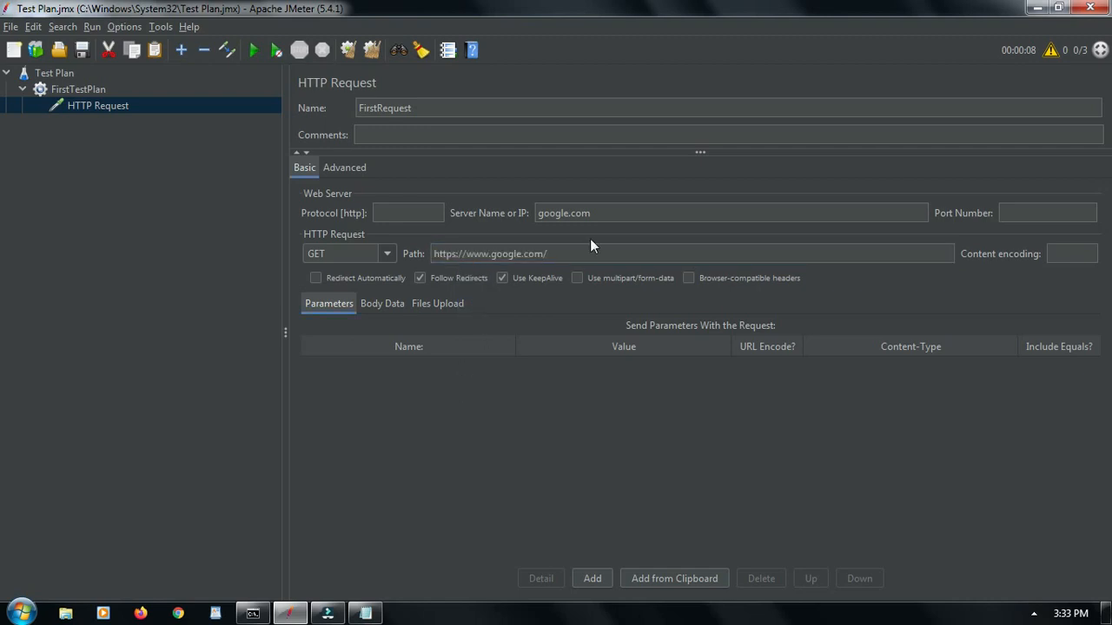
{"action": "left_click_drag", "start_coordinate": [595, 215], "coordinate": [537, 214]}
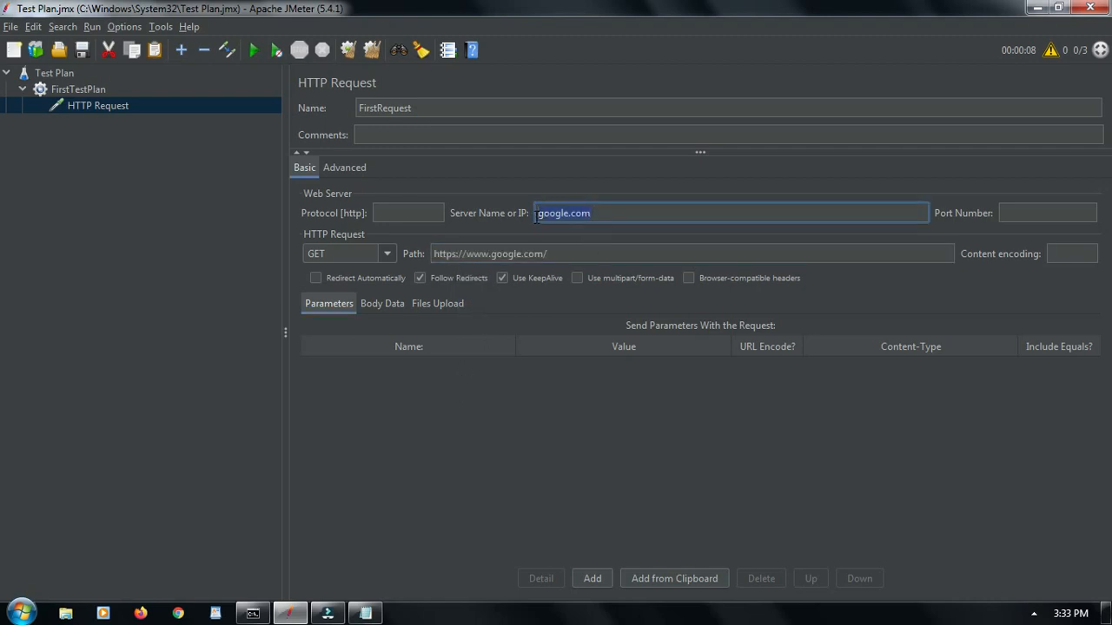
{"action": "left_click_drag", "start_coordinate": [555, 258], "coordinate": [420, 253]}
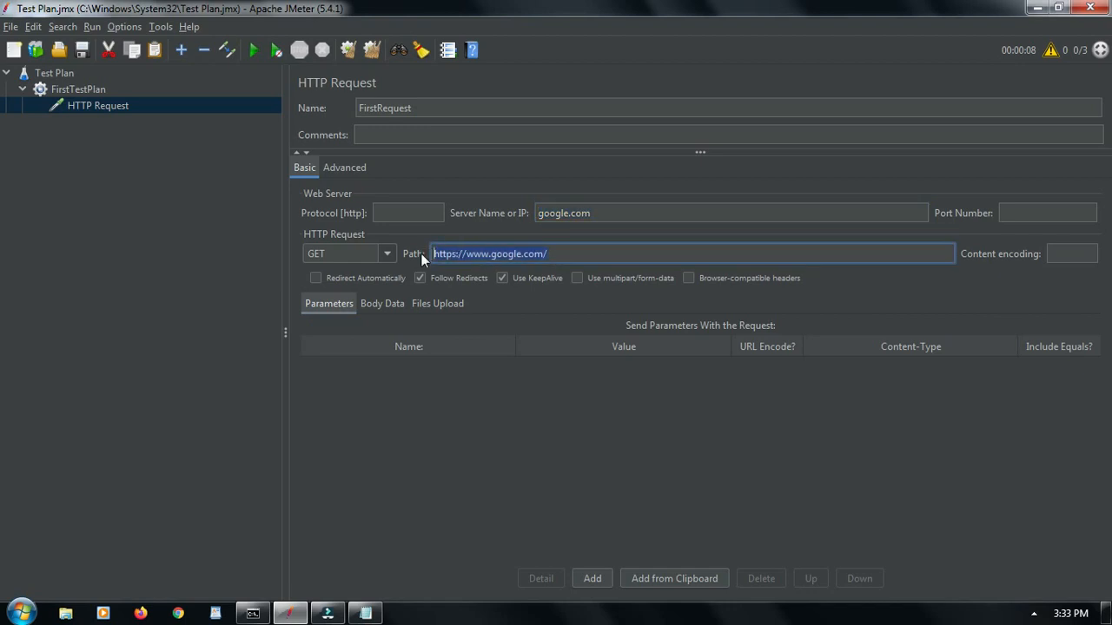
{"action": "left_click", "coordinate": [420, 421]}
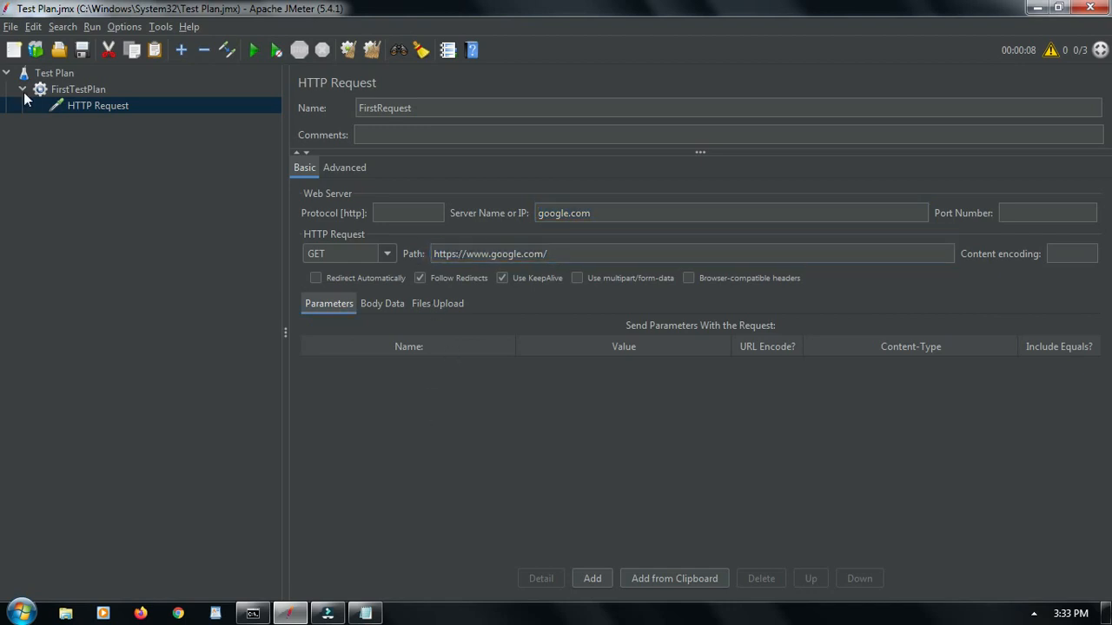
Add a View Results Tree listener to the FirstTestPlan thread group.
{"action": "left_click", "coordinate": [73, 91]}
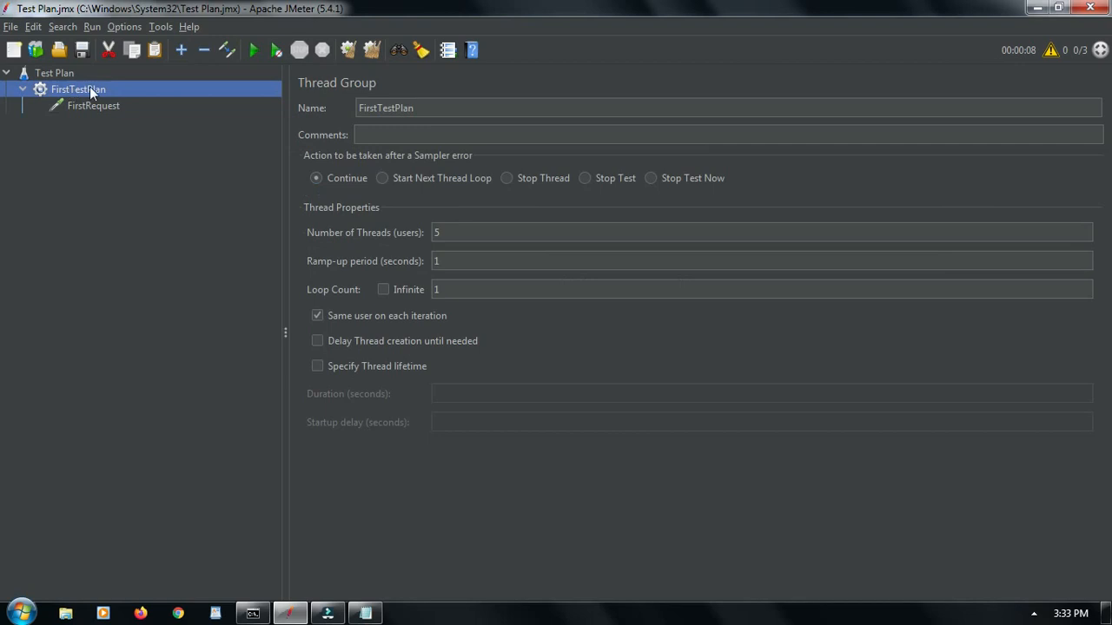
{"action": "right_click", "coordinate": [77, 91]}
{"action": "mouse_move", "coordinate": [111, 99]}
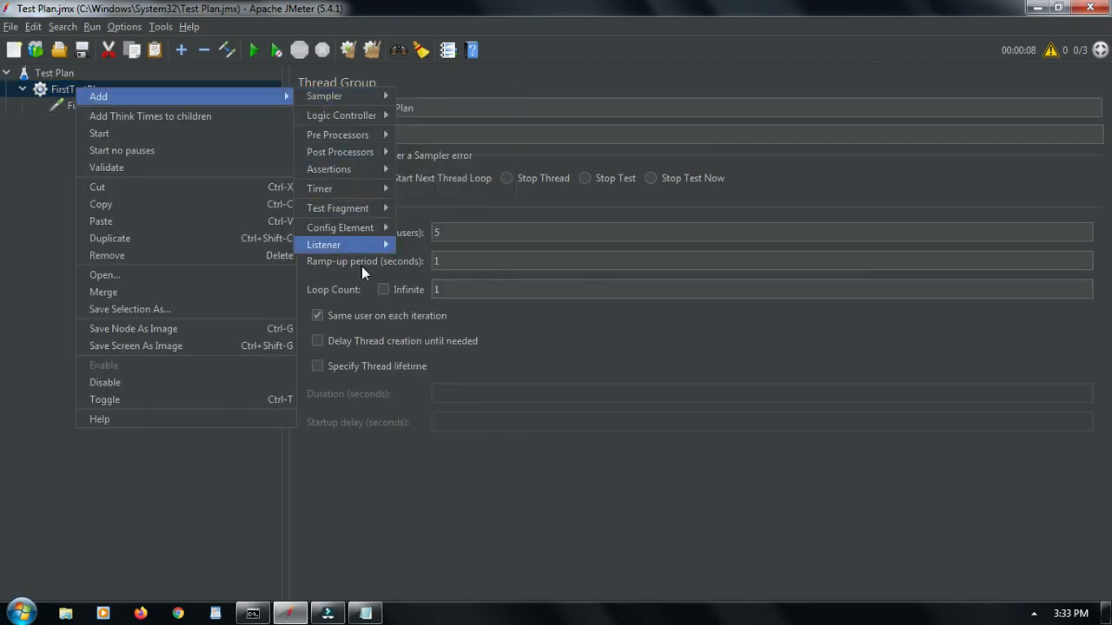
{"action": "mouse_move", "coordinate": [337, 247]}
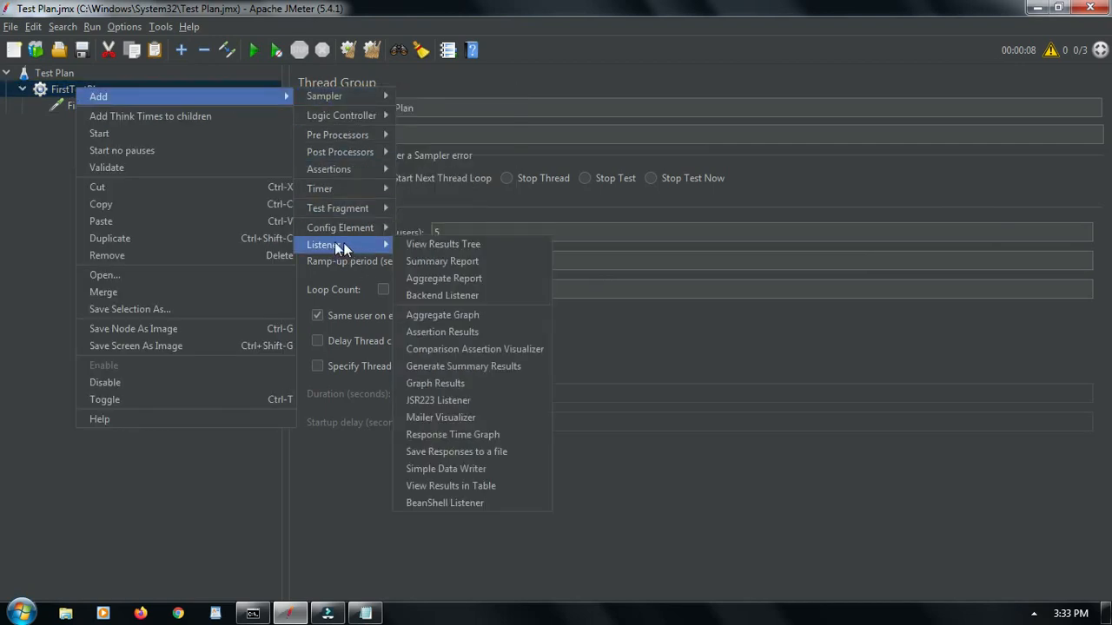
{"action": "left_click", "coordinate": [453, 247]}
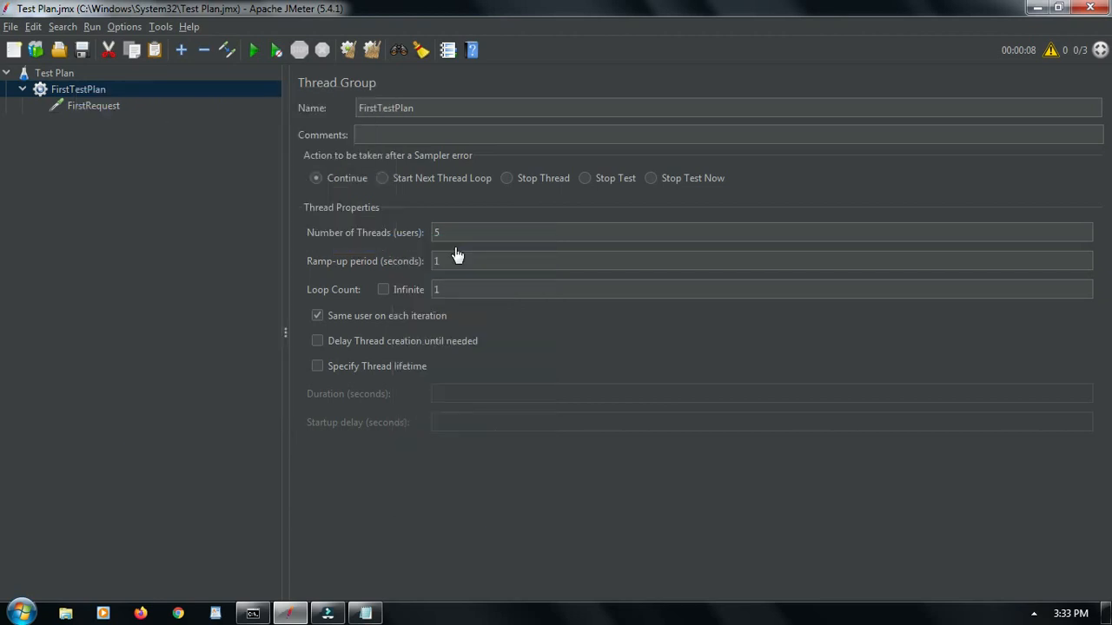
Save the test plan under the new file name FirstTestPlan.jmx in the System32 folder.
{"action": "left_click", "coordinate": [73, 89]}
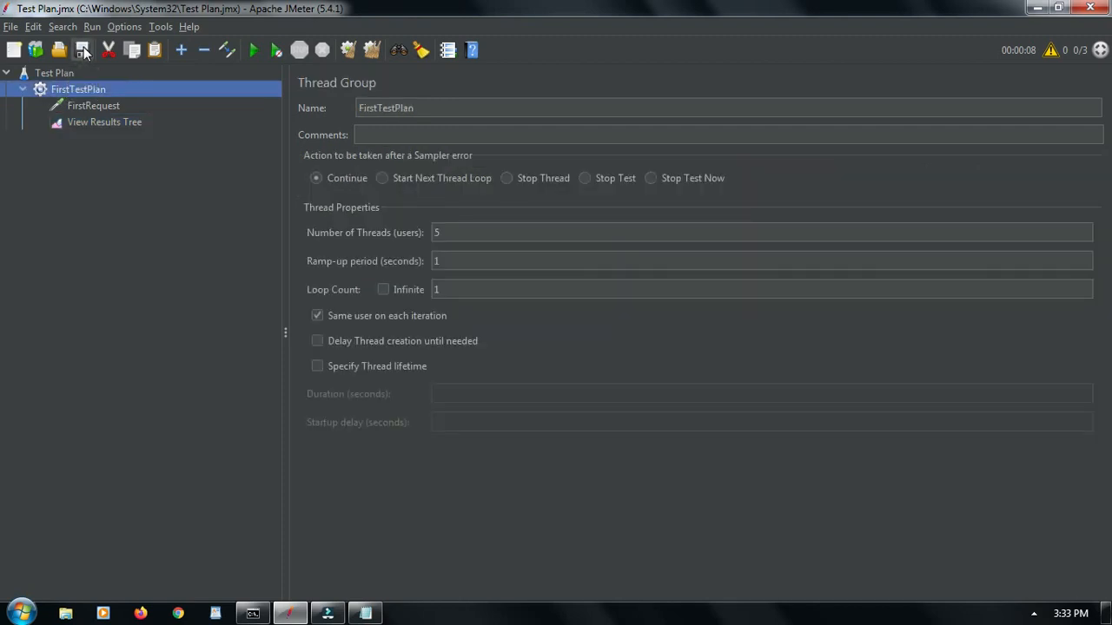
{"action": "left_click", "coordinate": [10, 27]}
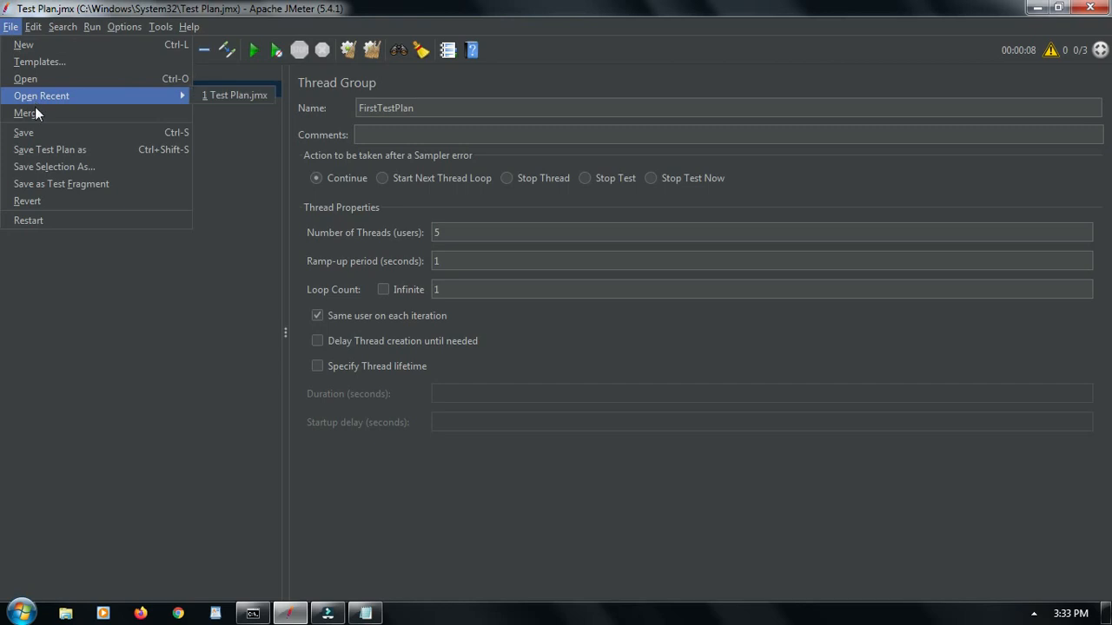
{"action": "left_click", "coordinate": [50, 151]}
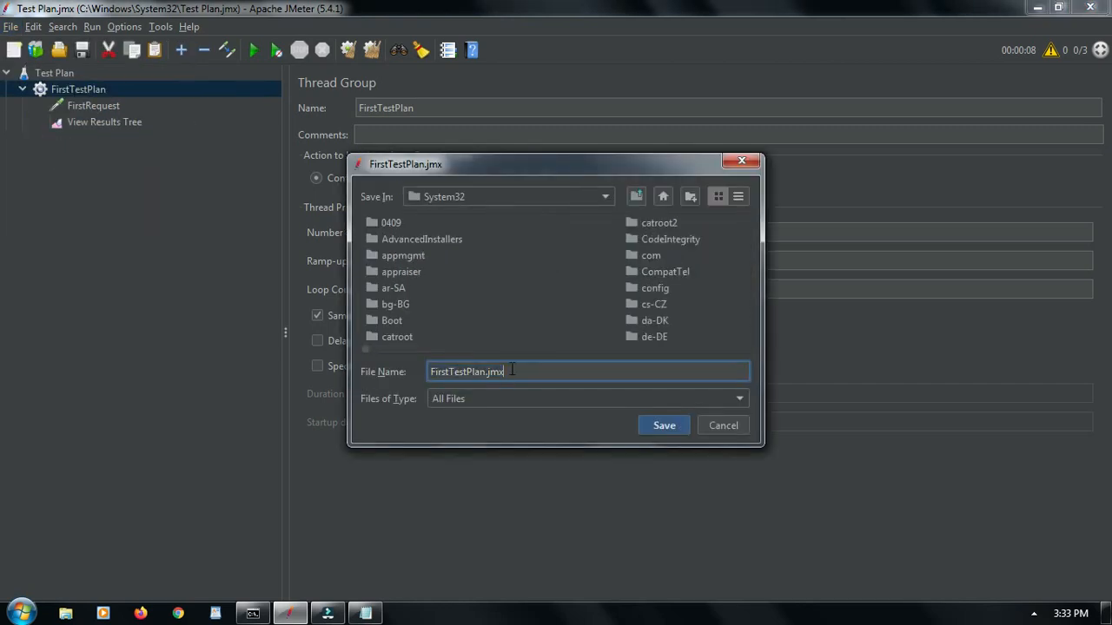
{"action": "left_click", "coordinate": [663, 426]}
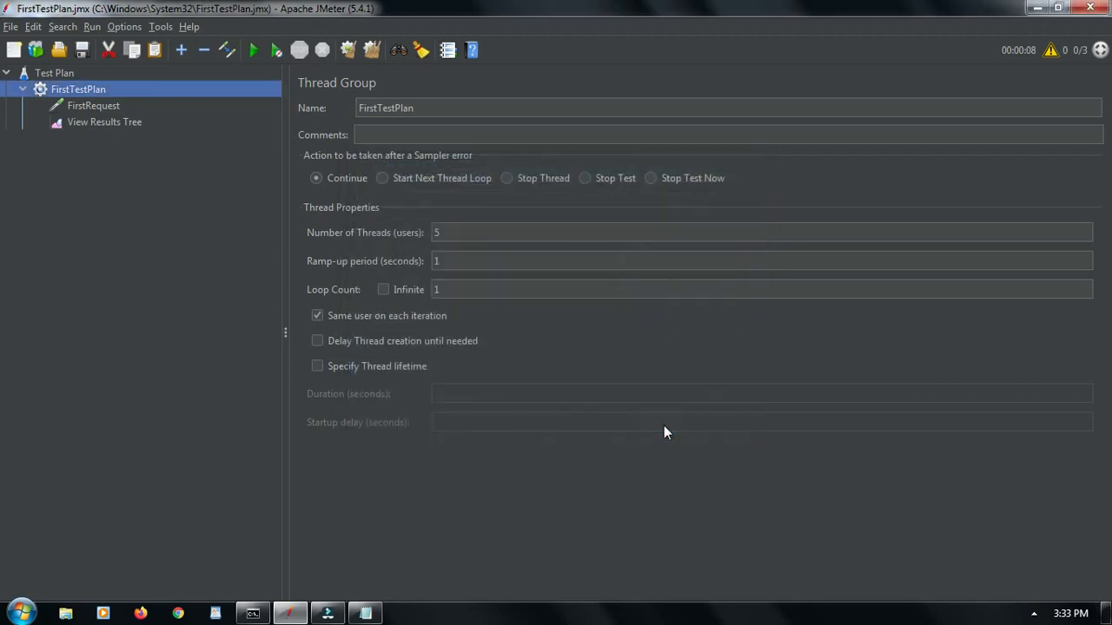
Open the View Results Tree listener and run the test plan.
{"action": "left_click", "coordinate": [101, 123]}
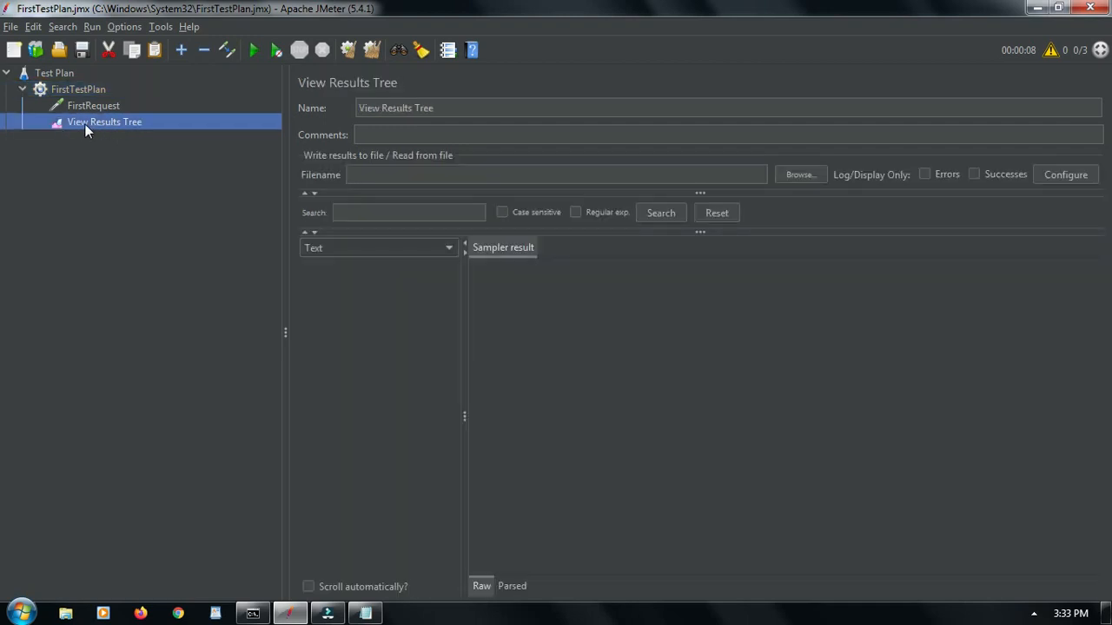
{"action": "left_click", "coordinate": [255, 55]}
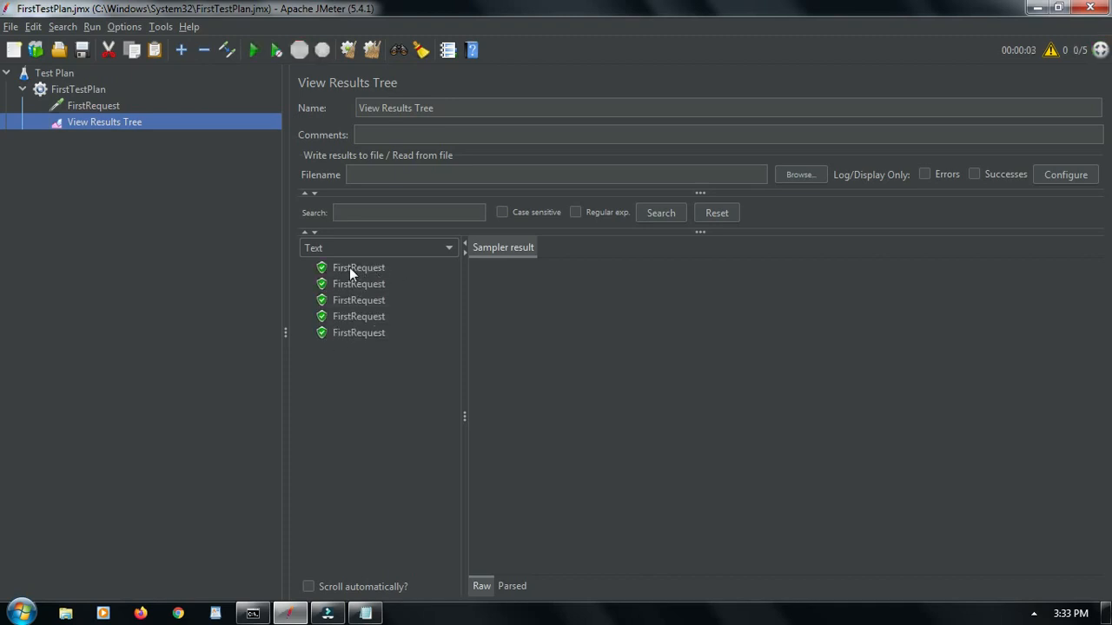
Examine the sampler result, request and response data of the first FirstRequest sample, and the sampler results of the other samples.
{"action": "left_click", "coordinate": [356, 268]}
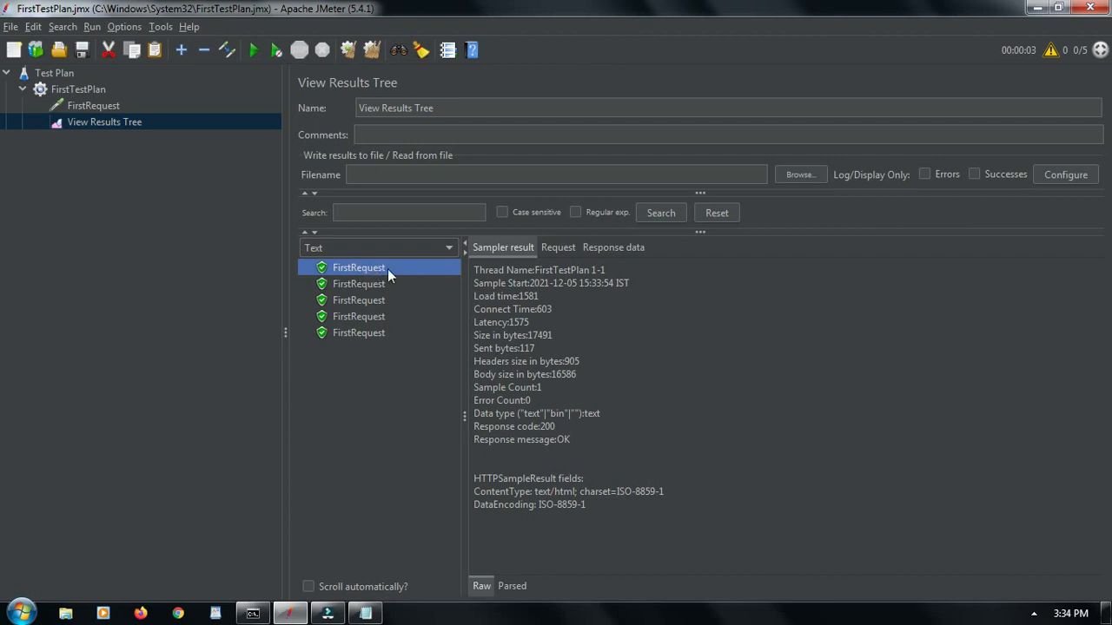
{"action": "left_click", "coordinate": [559, 246]}
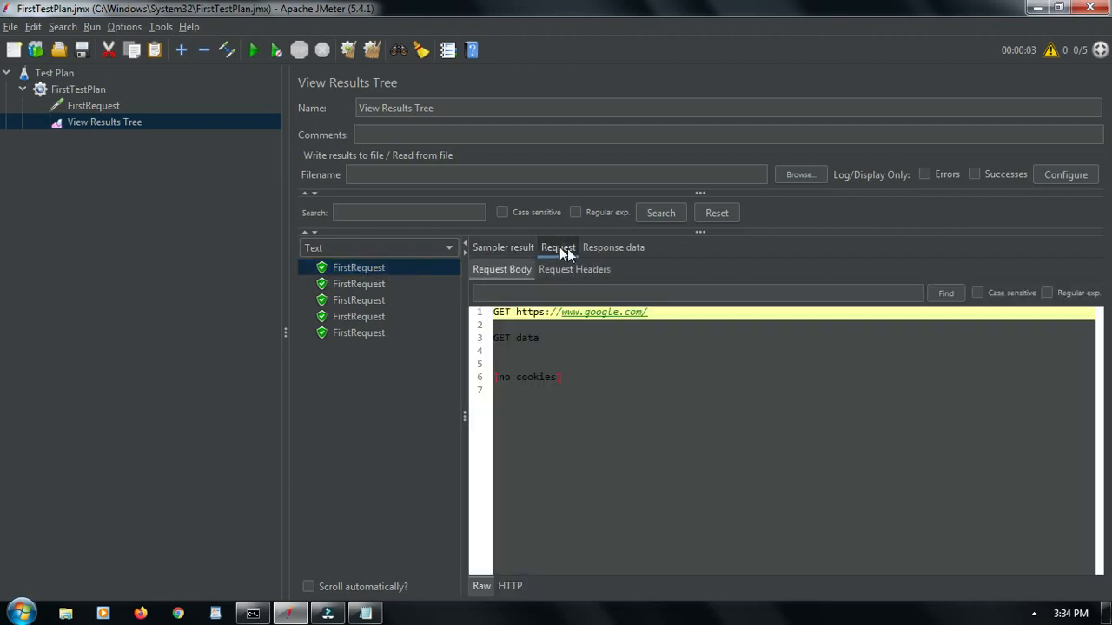
{"action": "left_click", "coordinate": [613, 256]}
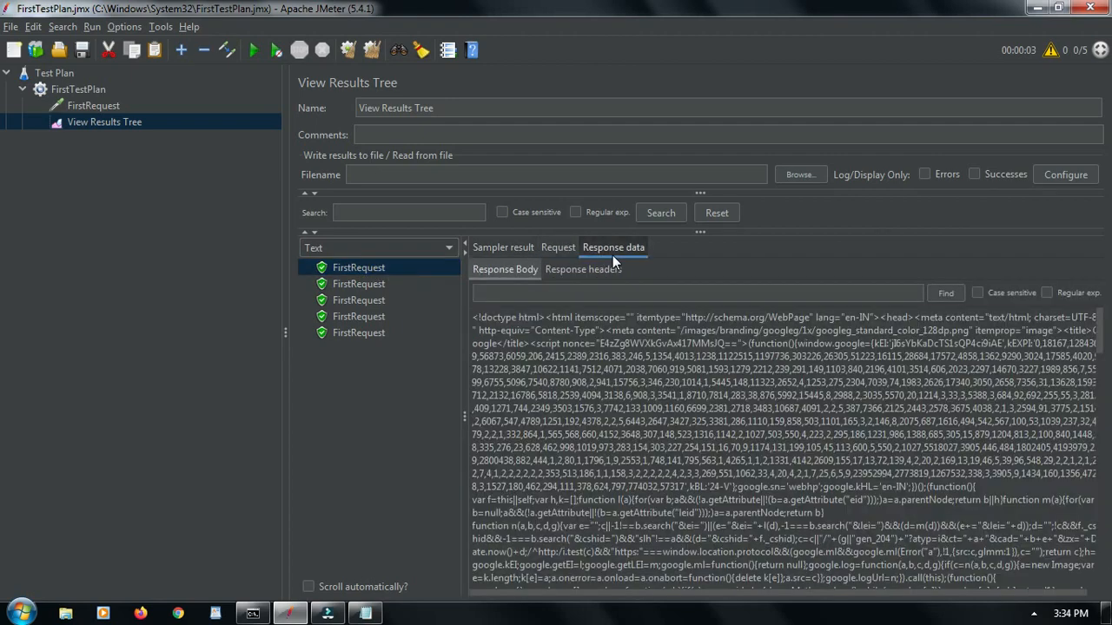
{"action": "left_click", "coordinate": [511, 247]}
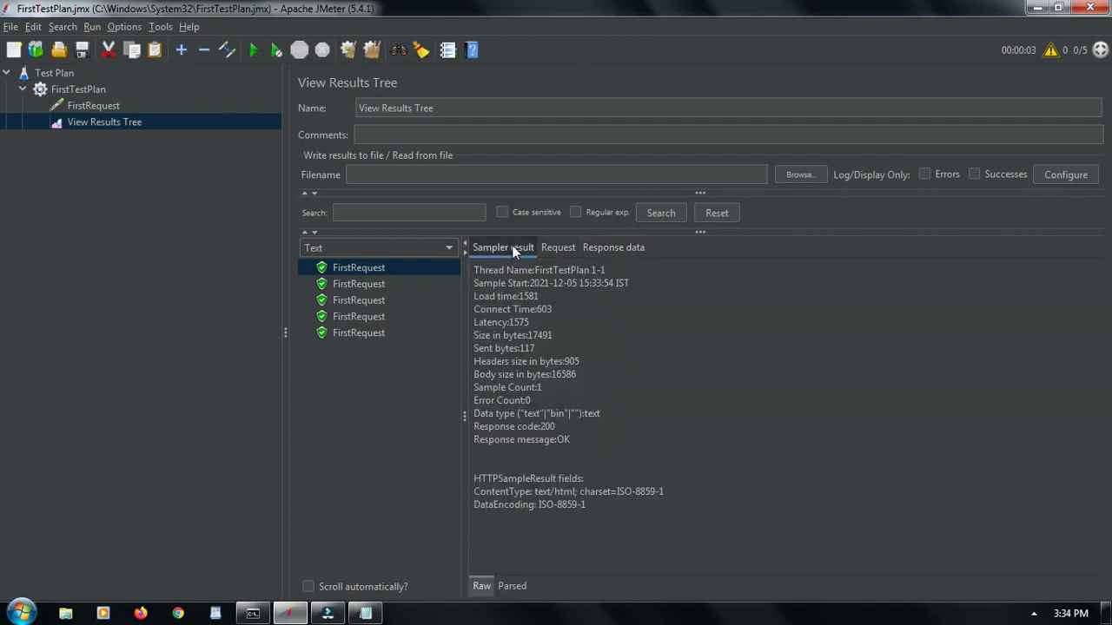
{"action": "left_click", "coordinate": [354, 285]}
{"action": "left_click", "coordinate": [355, 300]}
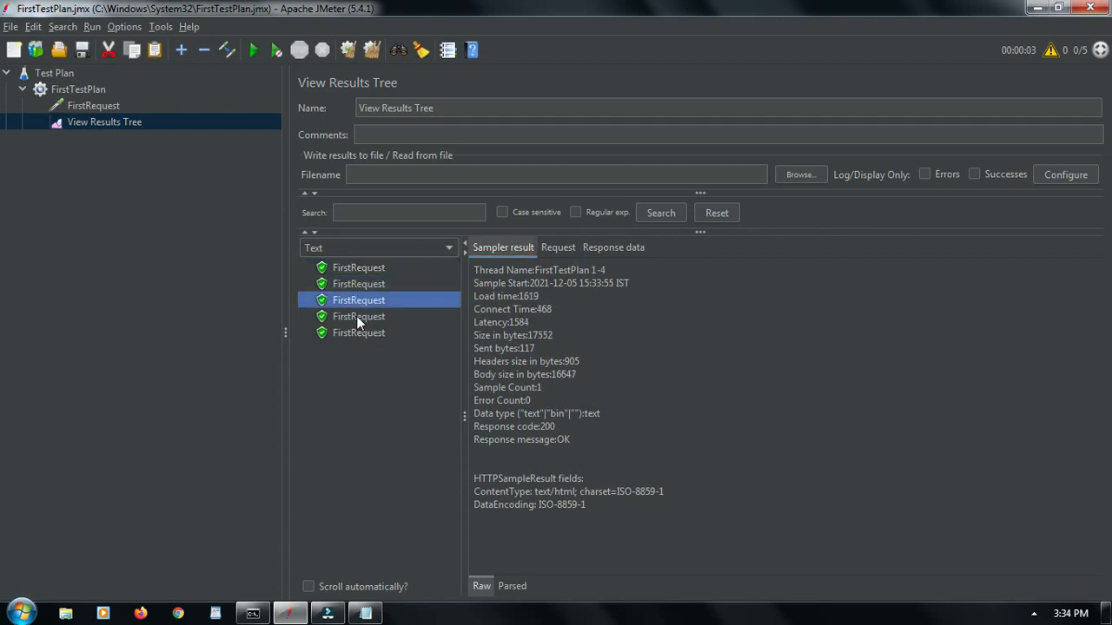
{"action": "left_click", "coordinate": [356, 333]}
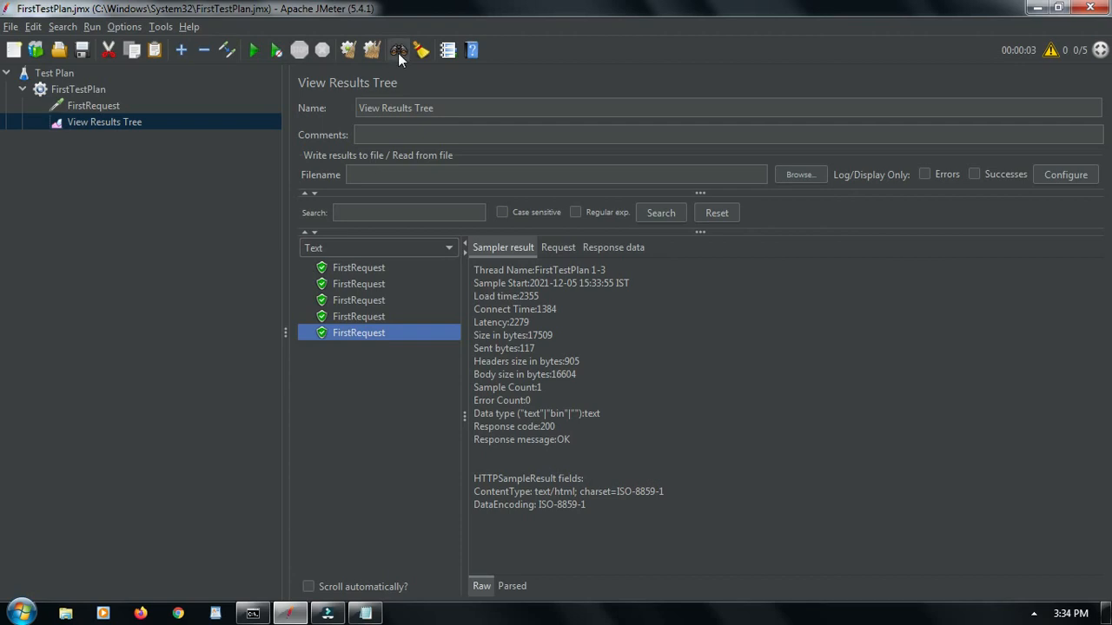
Clear all results from the View Results Tree and run the test plan again.
{"action": "left_click", "coordinate": [367, 55]}
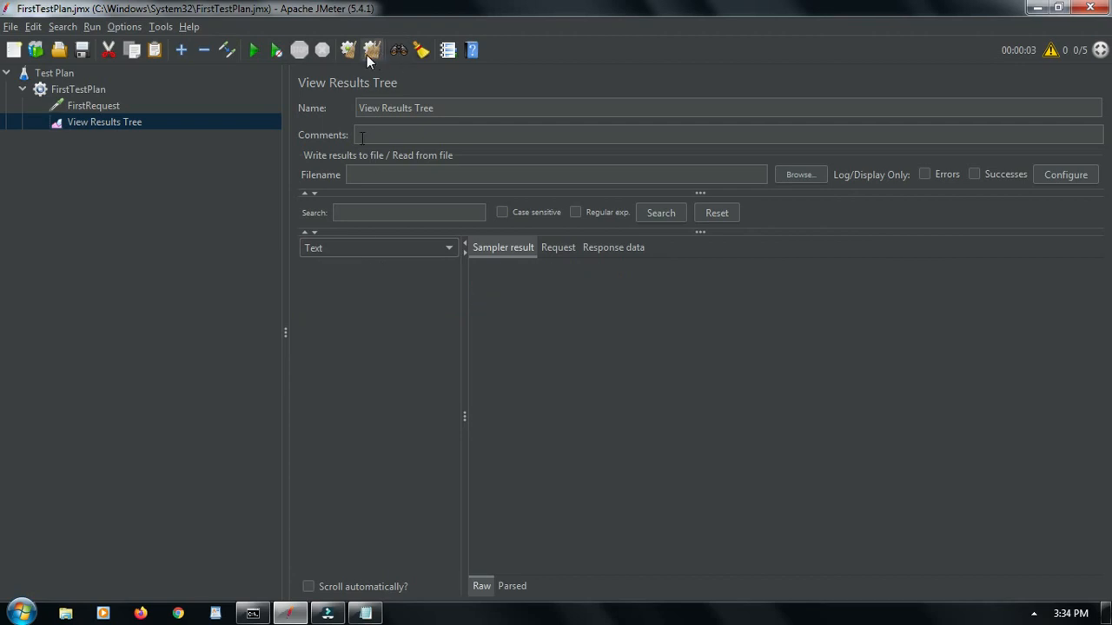
{"action": "left_click", "coordinate": [254, 52]}
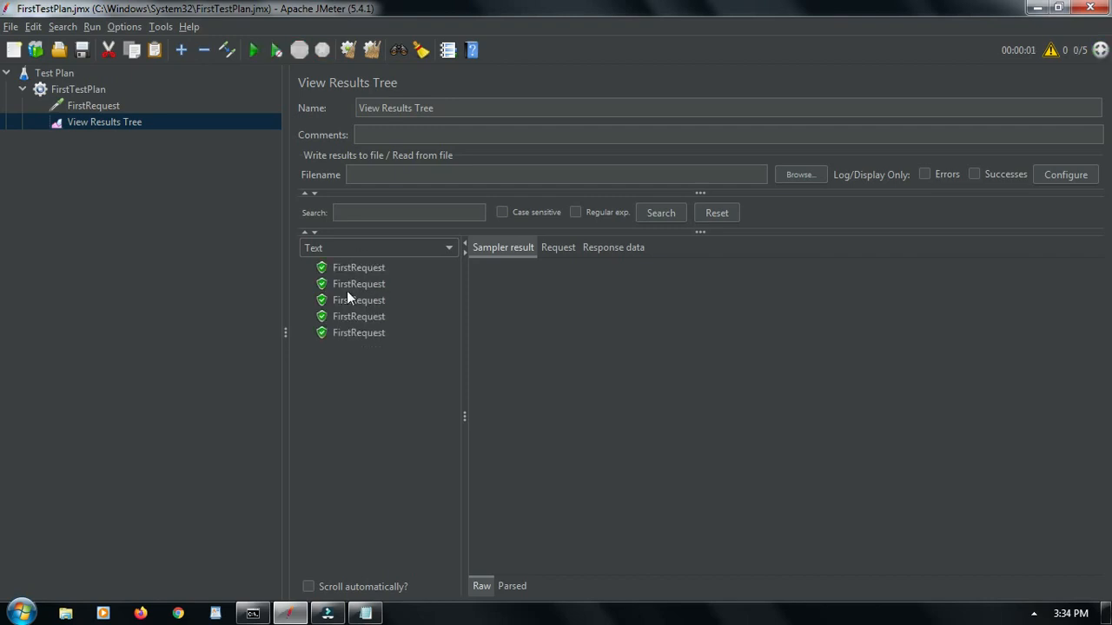
Set the number of threads (users) of the FirstTestPlan thread group to 15.
{"action": "left_click", "coordinate": [97, 86]}
{"action": "left_click", "coordinate": [447, 232]}
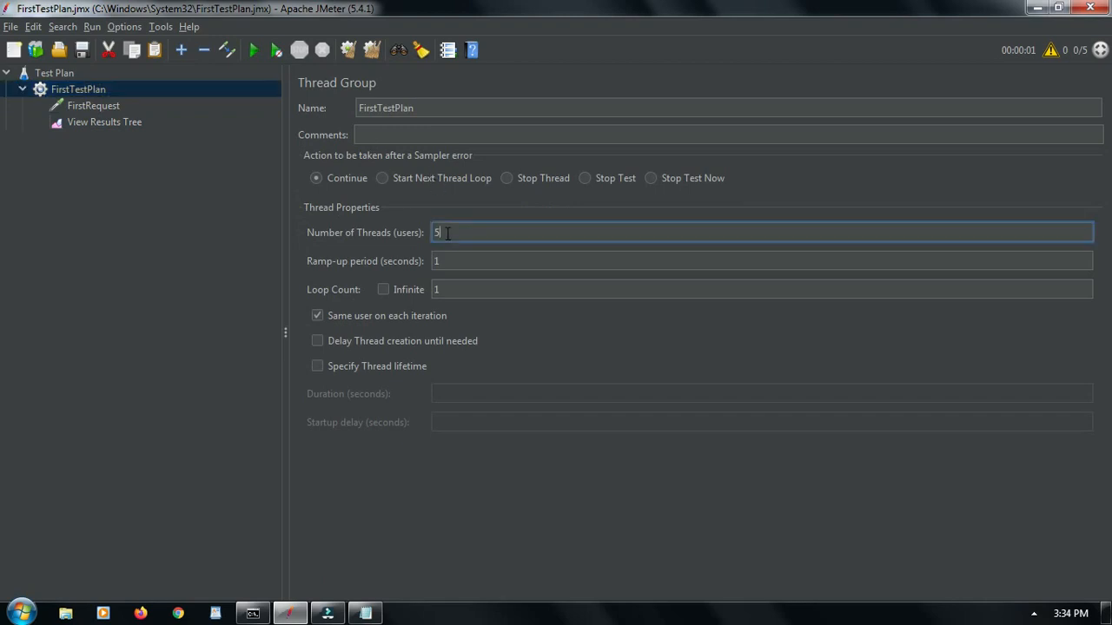
{"action": "key", "text": "BackSpace"}
{"action": "type", "text": "15"}
Return to the View Results Tree, clear the previous results and rerun the plan with the changed user count.
{"action": "left_click", "coordinate": [109, 120]}
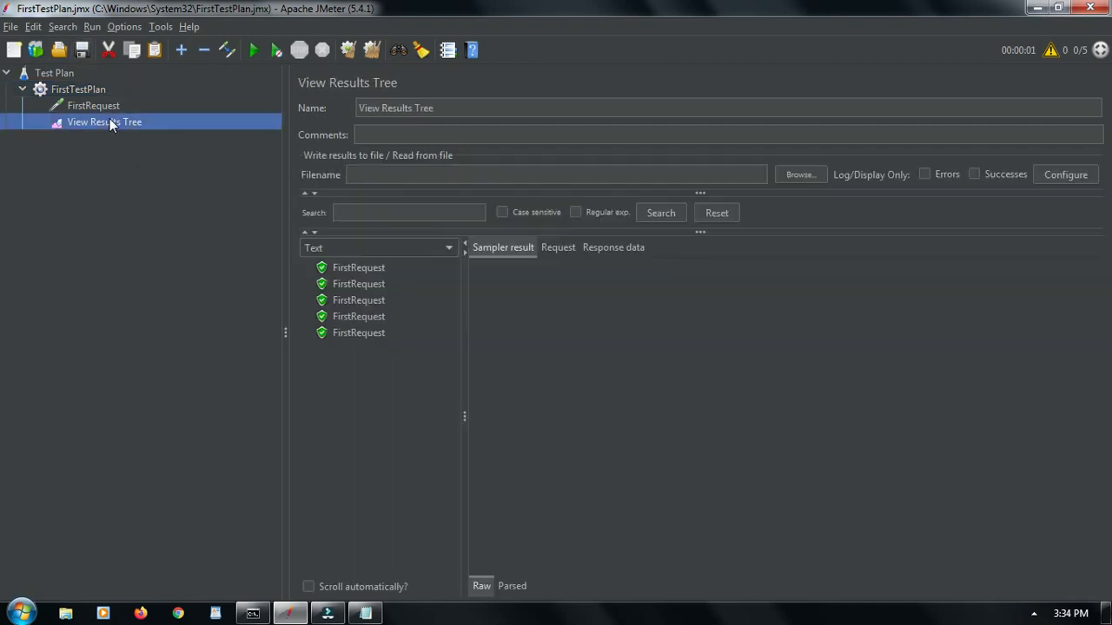
{"action": "left_click", "coordinate": [364, 54]}
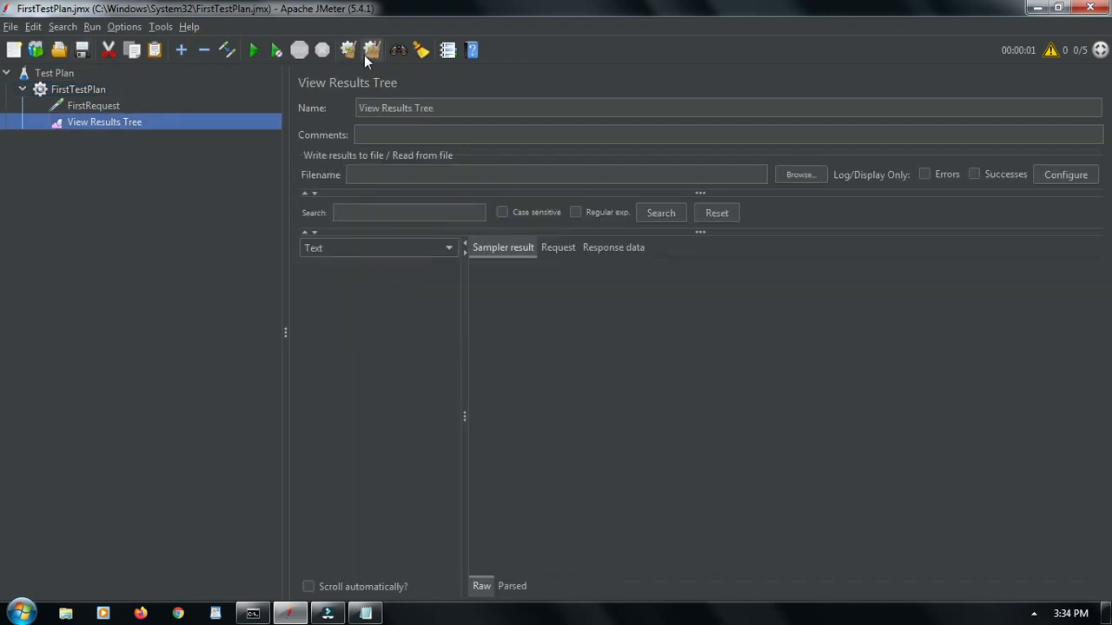
{"action": "left_click", "coordinate": [255, 51]}
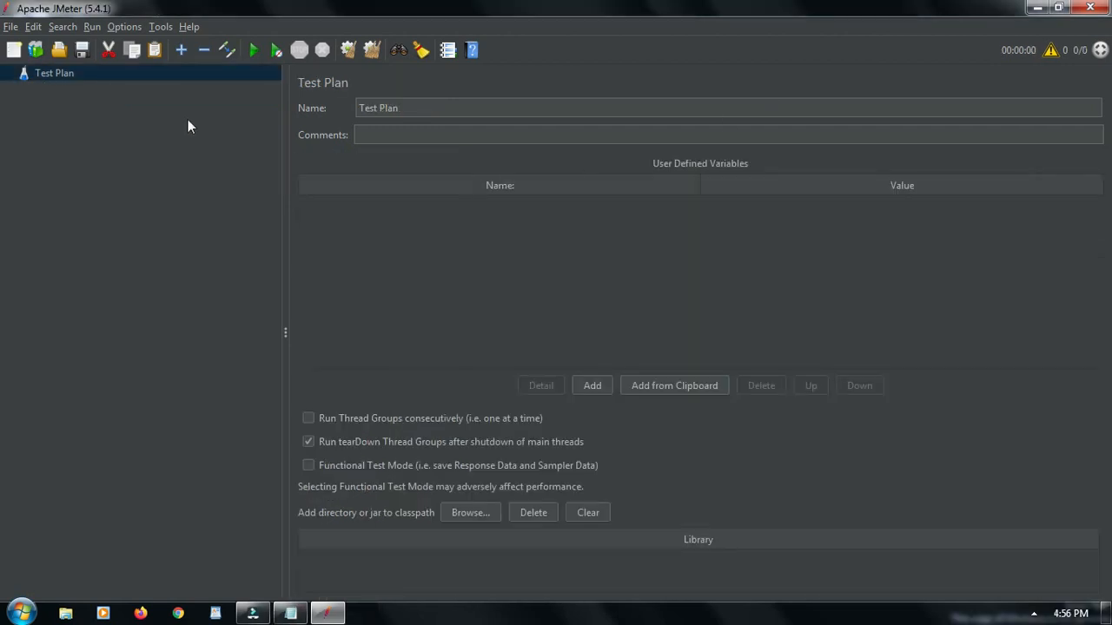
Add a thread group to the empty test plan and name it SecondTestPlan.
{"action": "right_click", "coordinate": [76, 74]}
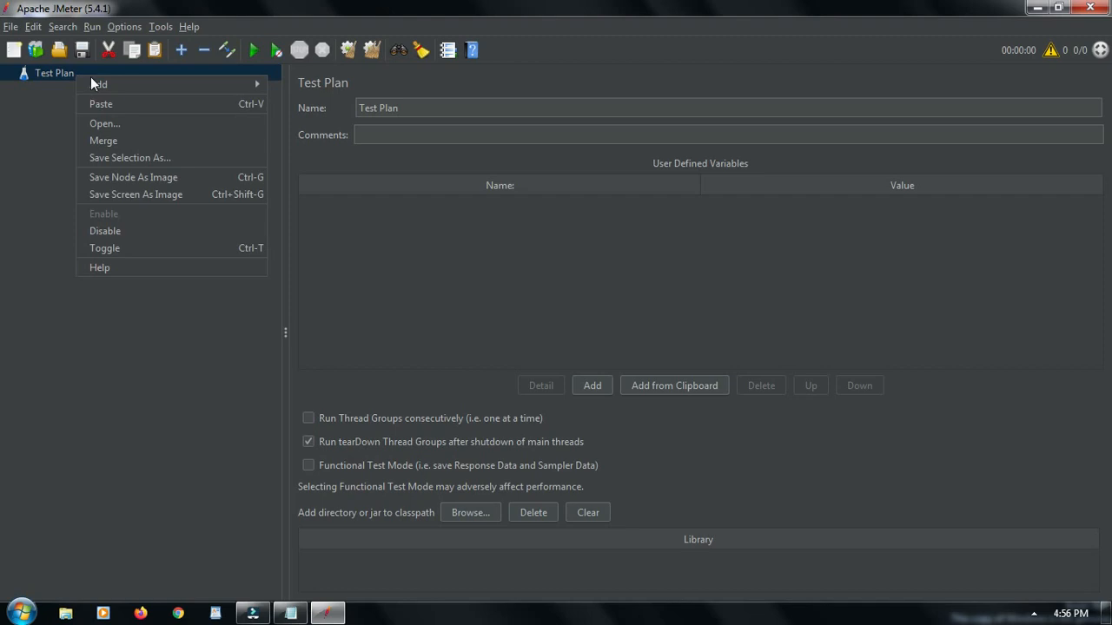
{"action": "mouse_move", "coordinate": [162, 86]}
{"action": "mouse_move", "coordinate": [300, 81]}
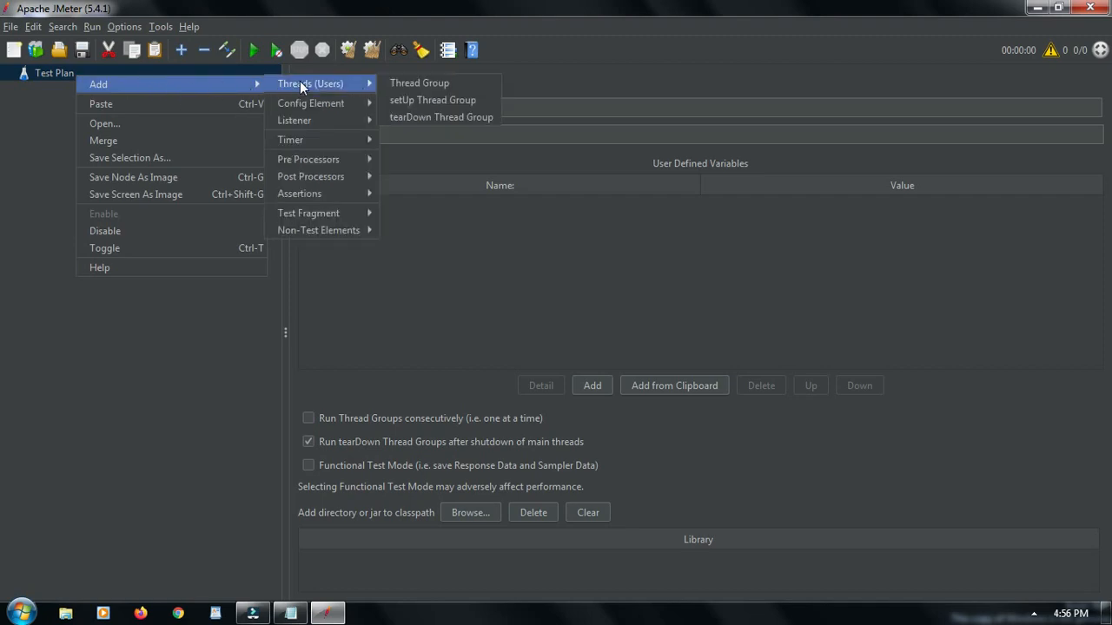
{"action": "left_click", "coordinate": [404, 83]}
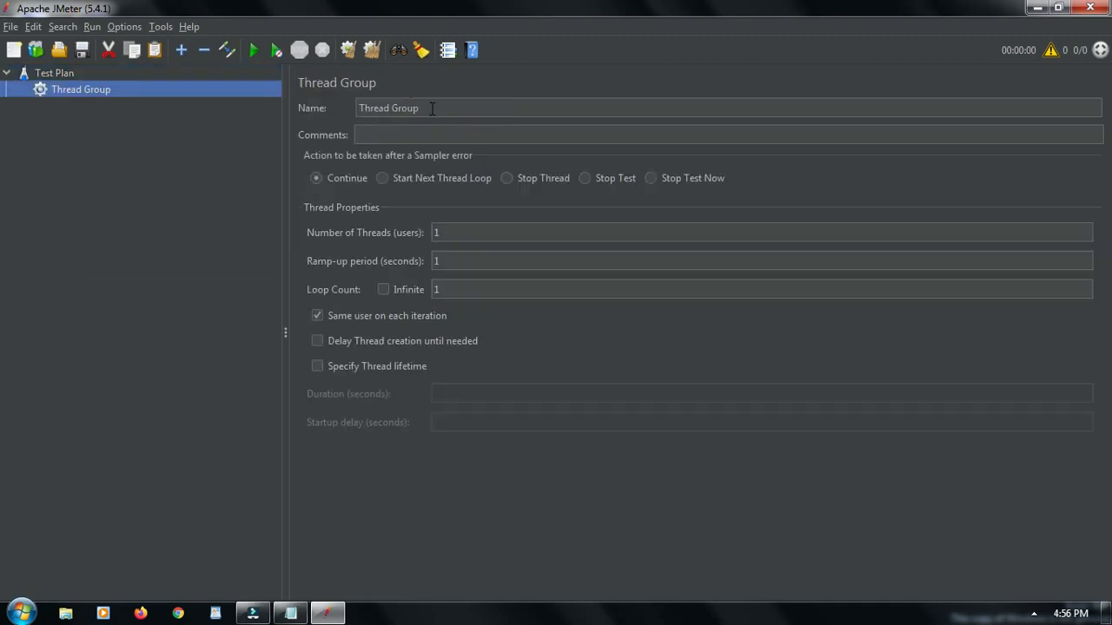
{"action": "left_click_drag", "start_coordinate": [432, 109], "coordinate": [328, 107]}
{"action": "type", "text": "@ri"}
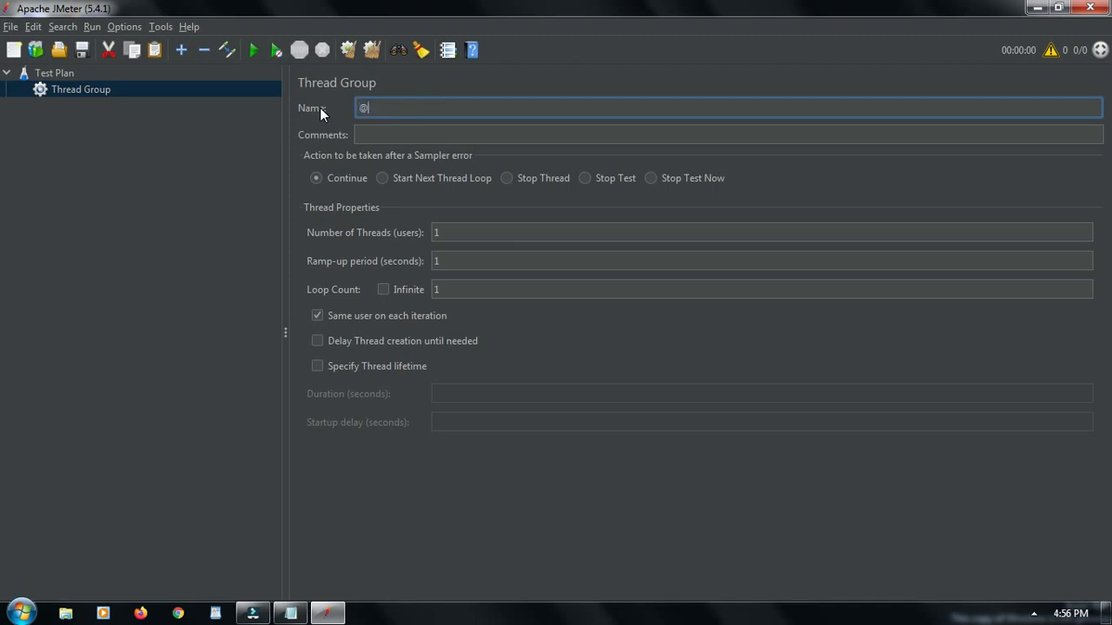
{"action": "key", "text": "BackSpace"}
{"action": "key", "text": "BackSpace"}
{"action": "key", "text": "BackSpace"}
{"action": "type", "text": "SecondTestPlan"}
{"action": "left_click", "coordinate": [66, 76]}
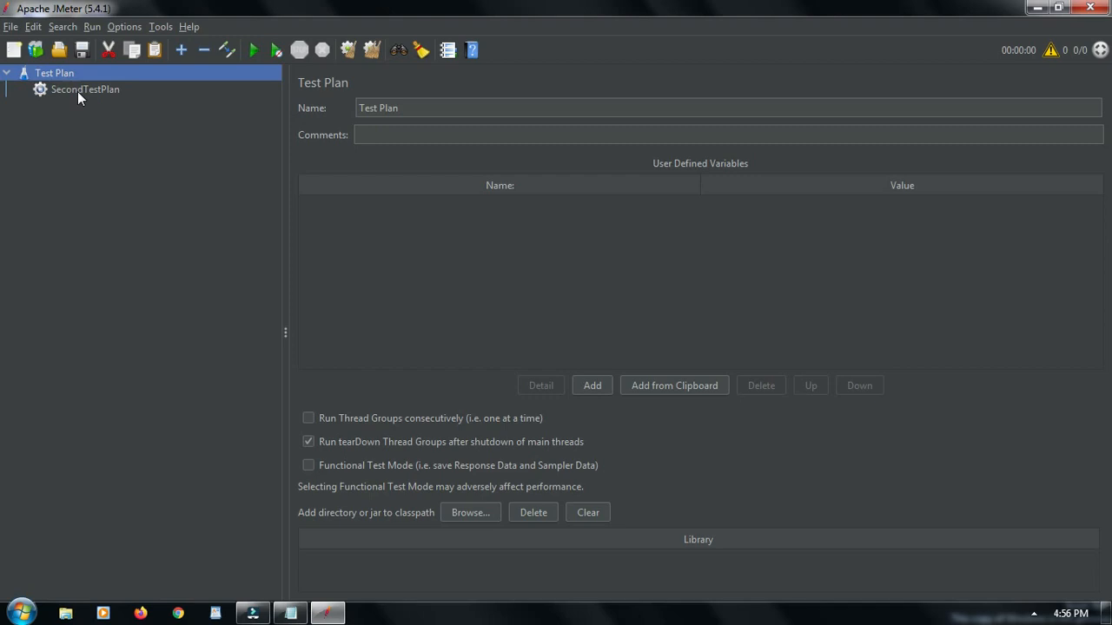
Add an HTTP Request sampler to the SecondTestPlan thread group and name it Second Request.
{"action": "left_click", "coordinate": [77, 90]}
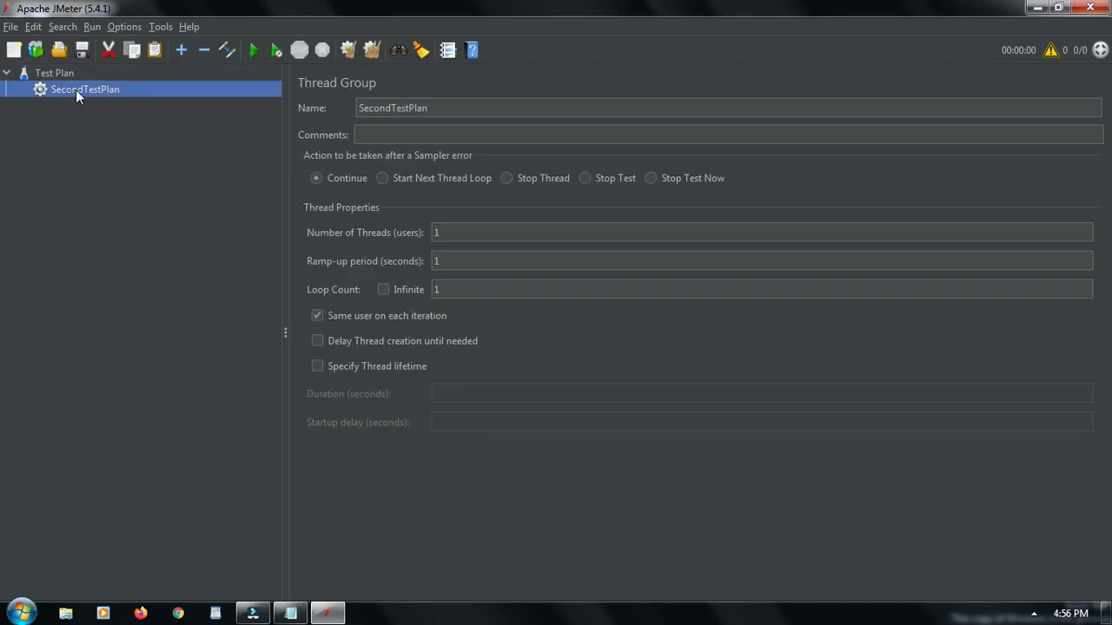
{"action": "right_click", "coordinate": [75, 90]}
{"action": "mouse_move", "coordinate": [142, 97]}
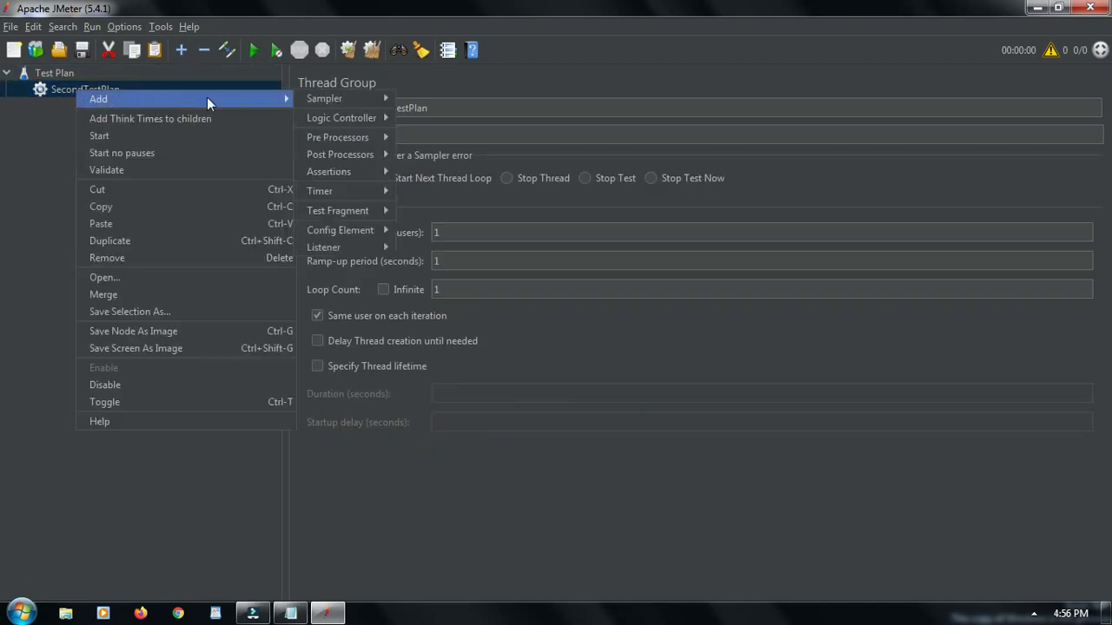
{"action": "mouse_move", "coordinate": [331, 96]}
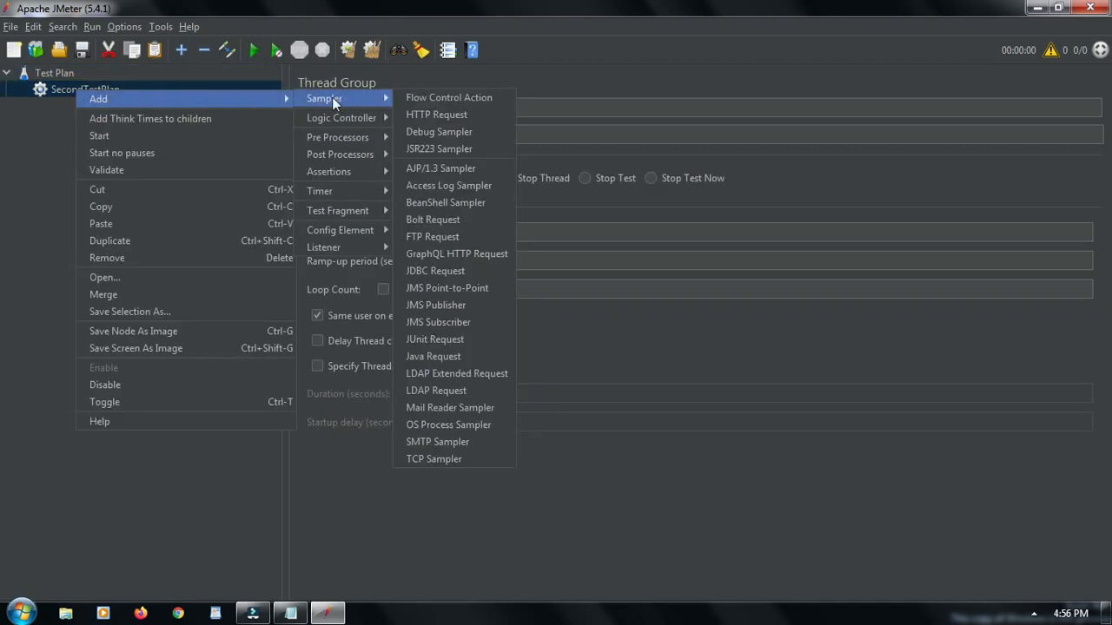
{"action": "left_click", "coordinate": [436, 114]}
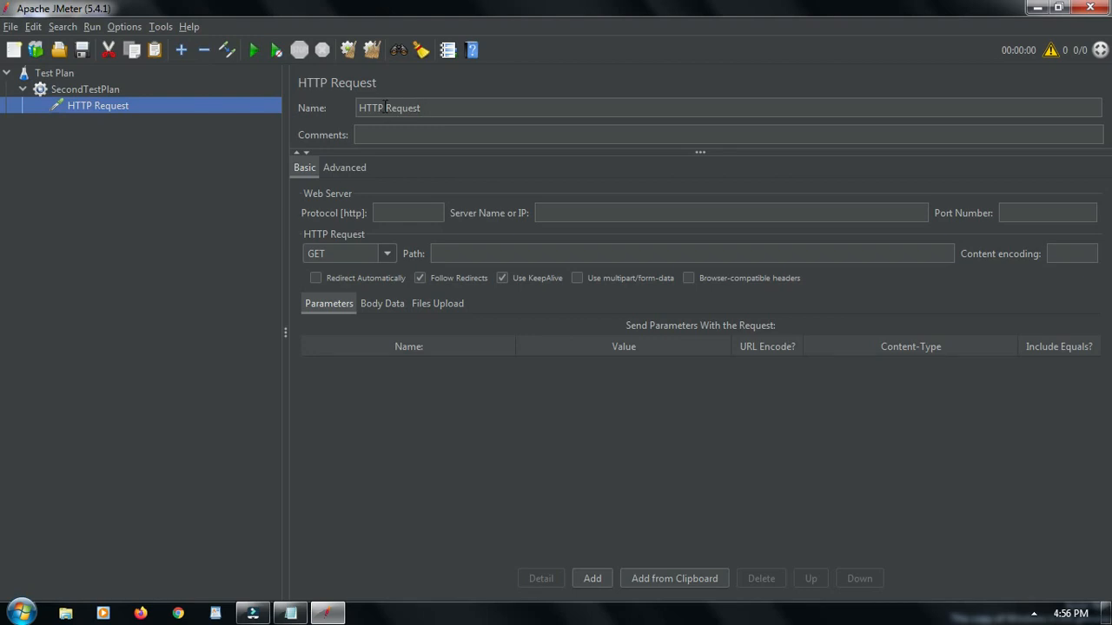
{"action": "left_click_drag", "start_coordinate": [385, 108], "coordinate": [350, 108]}
{"action": "key", "text": "BackSpace"}
{"action": "type", "text": "Second"}
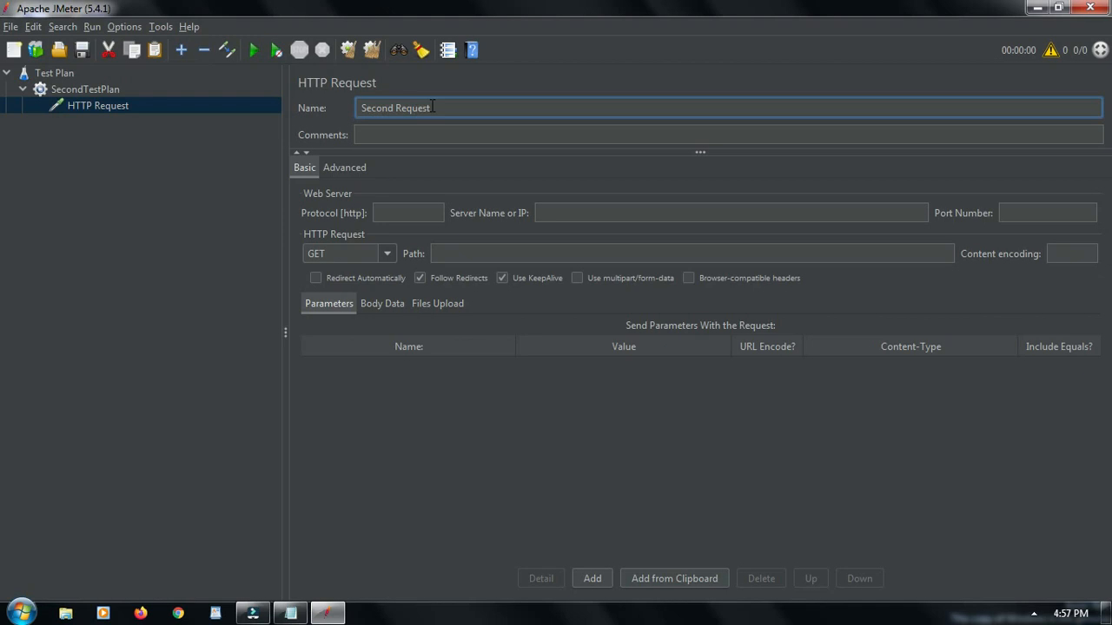
{"action": "left_click_drag", "start_coordinate": [437, 108], "coordinate": [341, 112]}
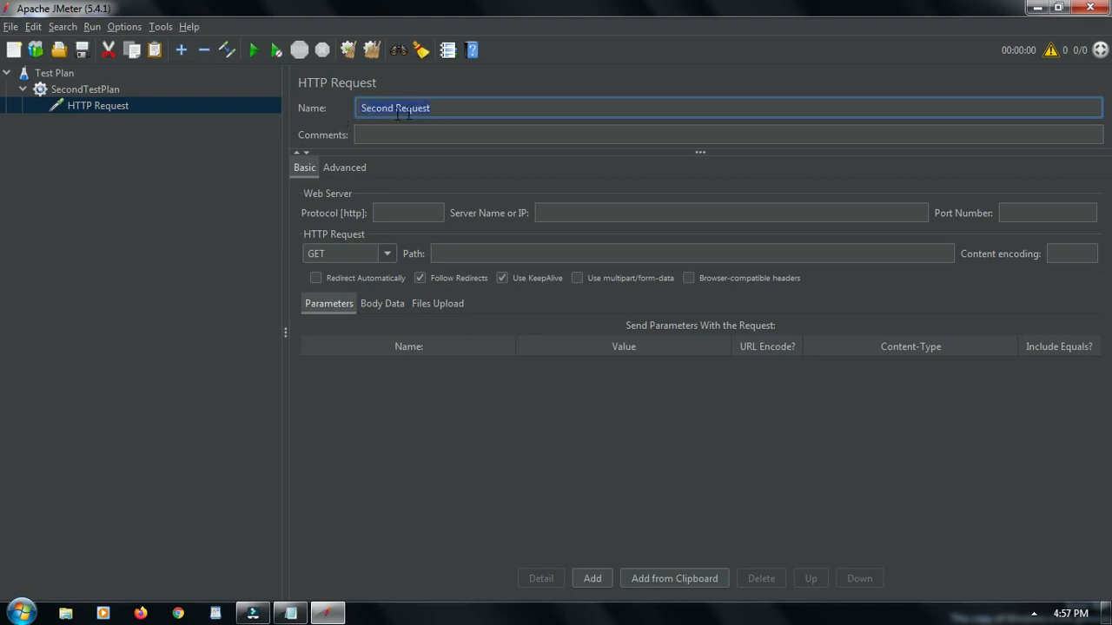
Copy gmail.com from the URL in Notepad and paste it as the HTTP request's server name in JMeter.
{"action": "left_click", "coordinate": [417, 209]}
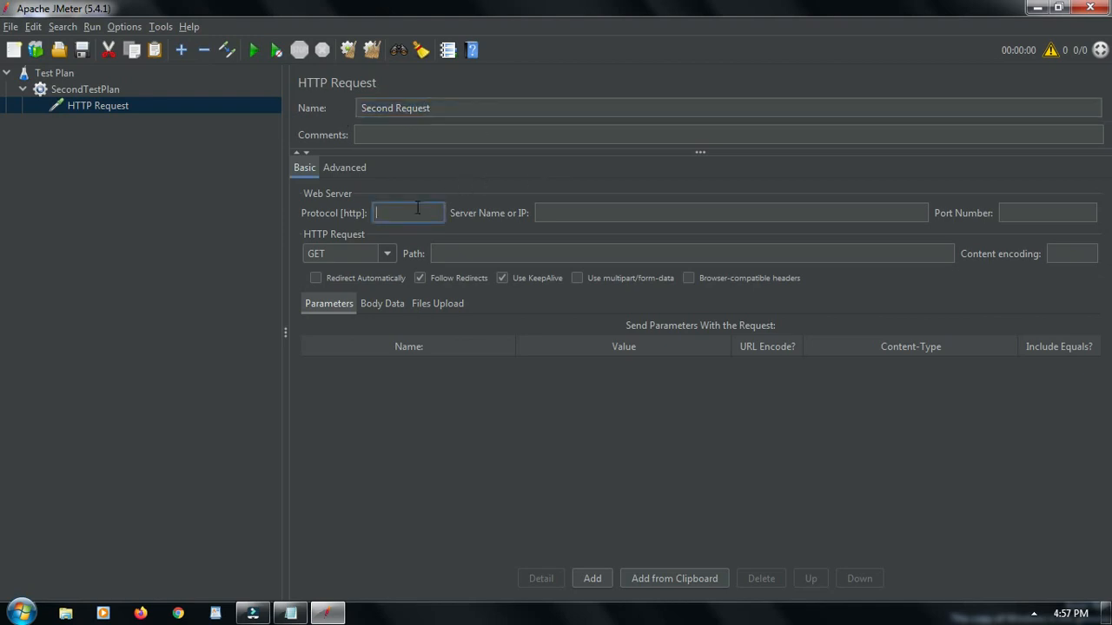
{"action": "left_click", "coordinate": [555, 211]}
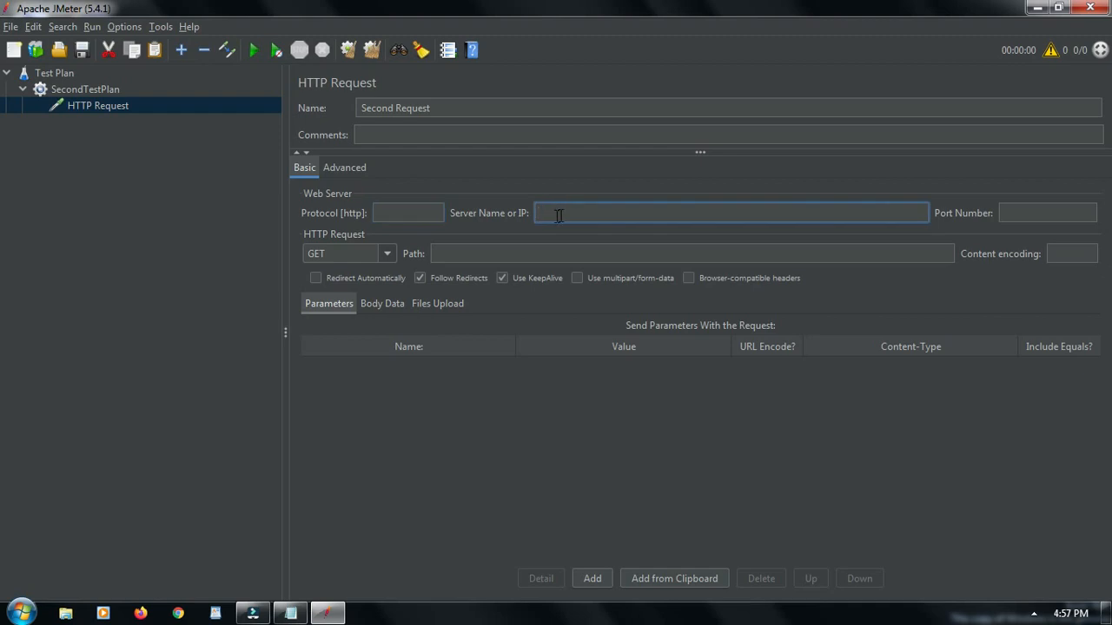
{"action": "left_click", "coordinate": [291, 615]}
{"action": "left_click_drag", "start_coordinate": [199, 52], "coordinate": [84, 52]}
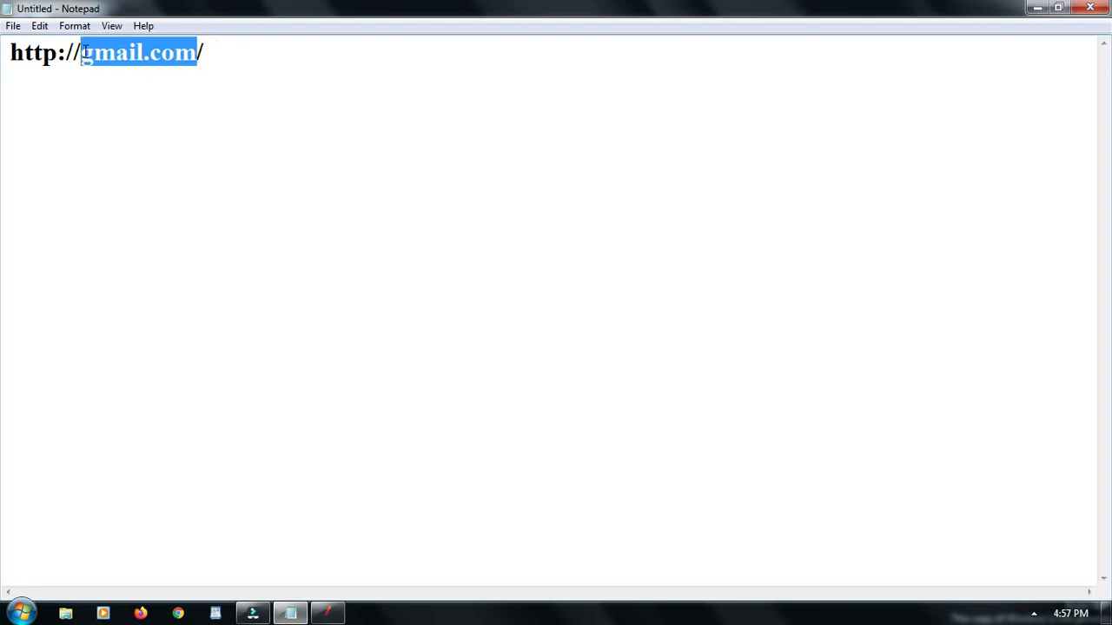
{"action": "right_click", "coordinate": [84, 52]}
{"action": "left_click", "coordinate": [122, 103]}
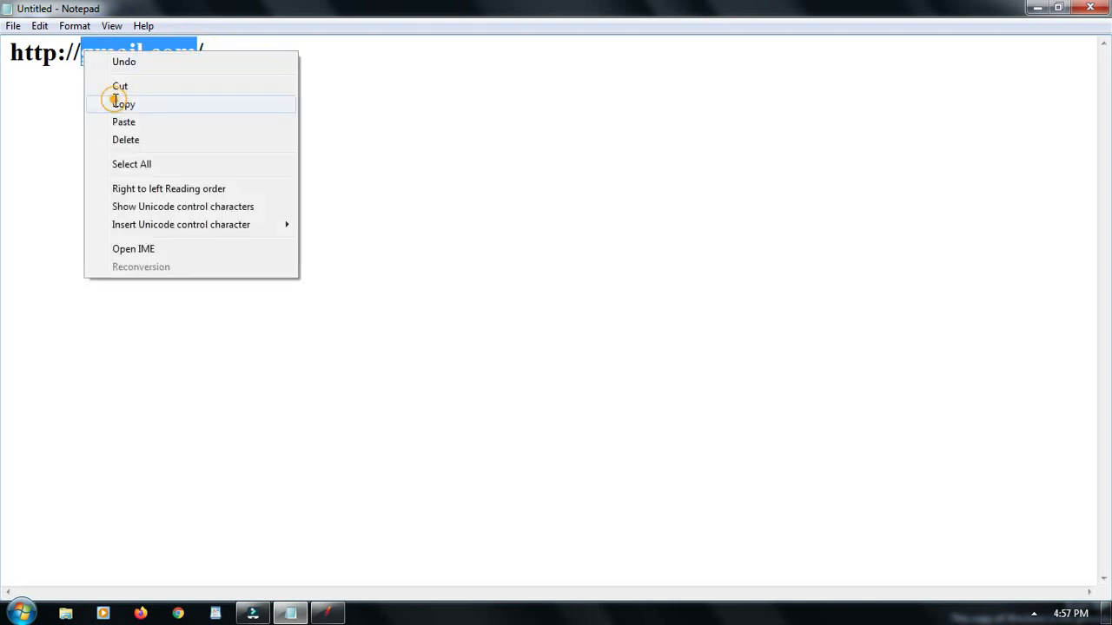
{"action": "left_click", "coordinate": [327, 612]}
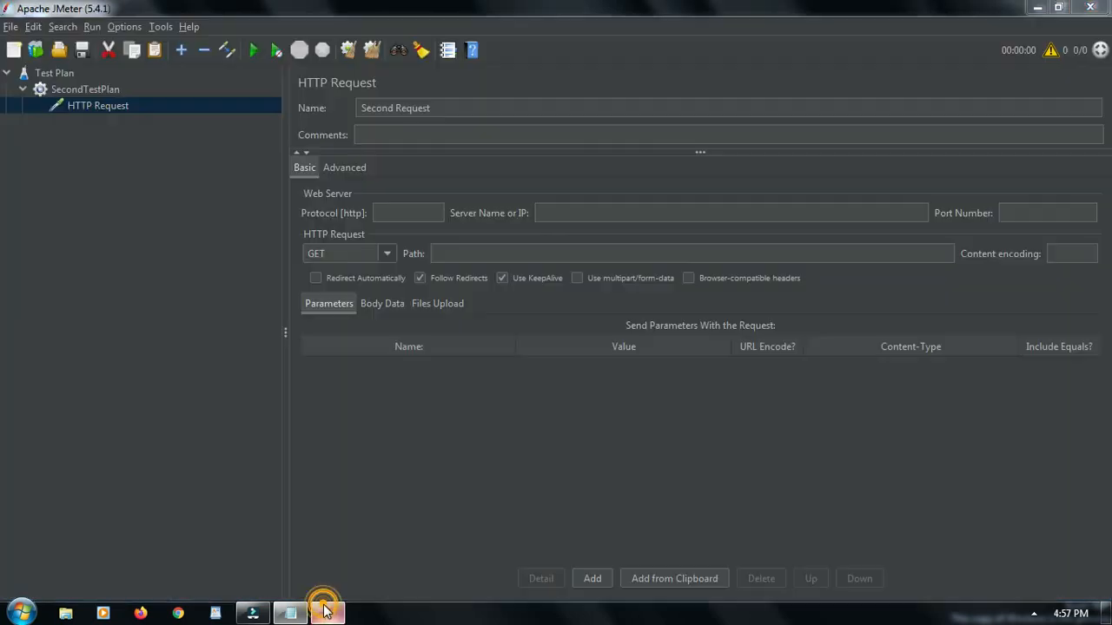
{"action": "right_click", "coordinate": [596, 215]}
{"action": "left_click", "coordinate": [614, 256]}
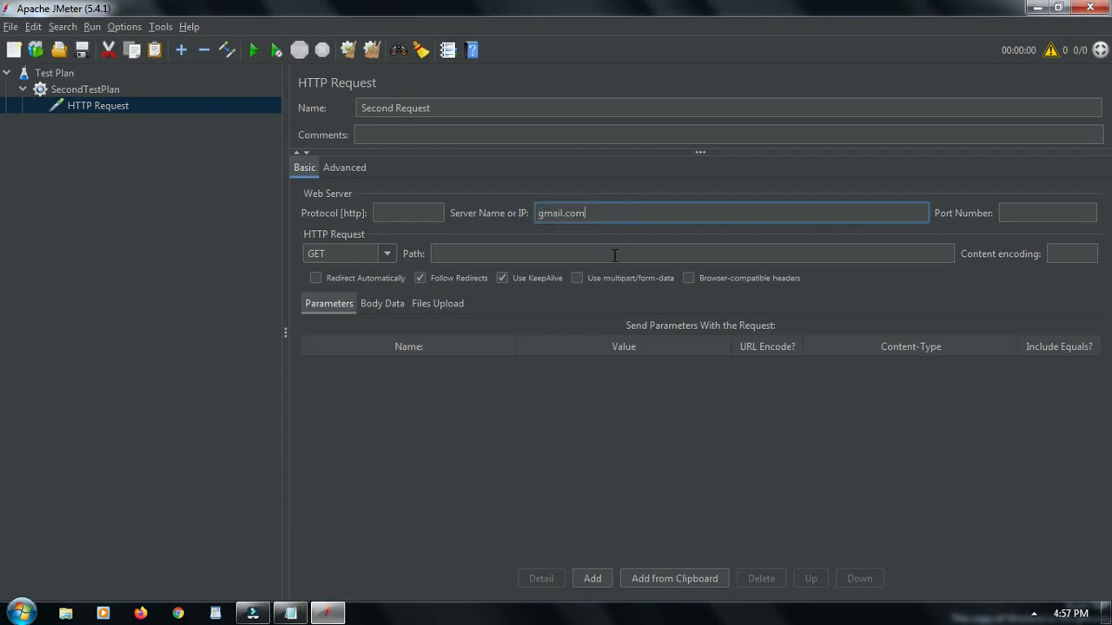
{"action": "left_click", "coordinate": [491, 254]}
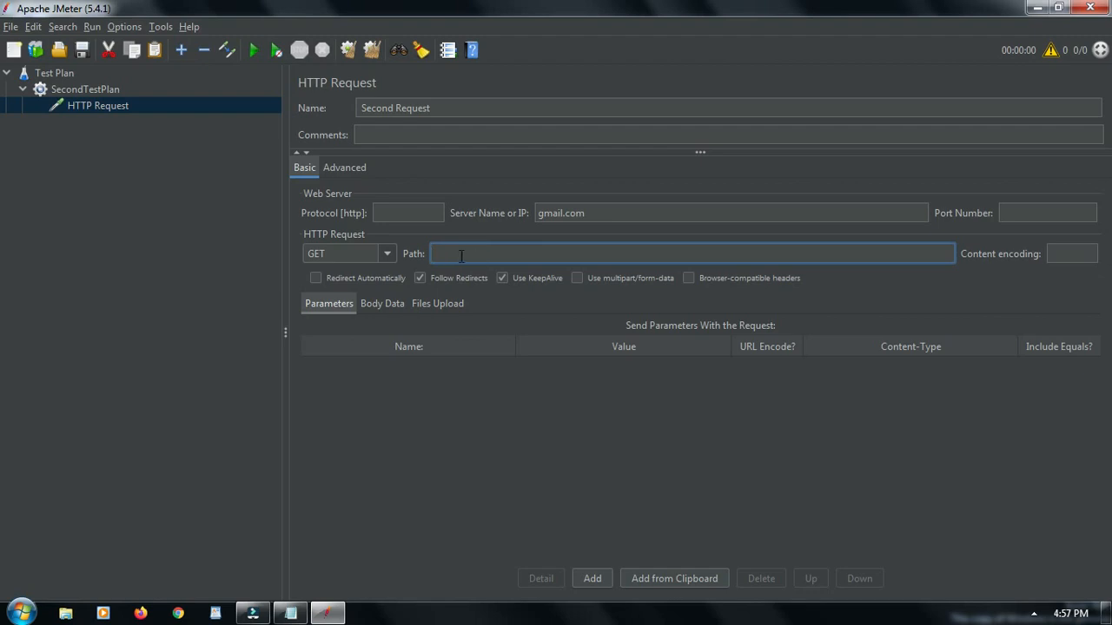
{"action": "left_click", "coordinate": [291, 613]}
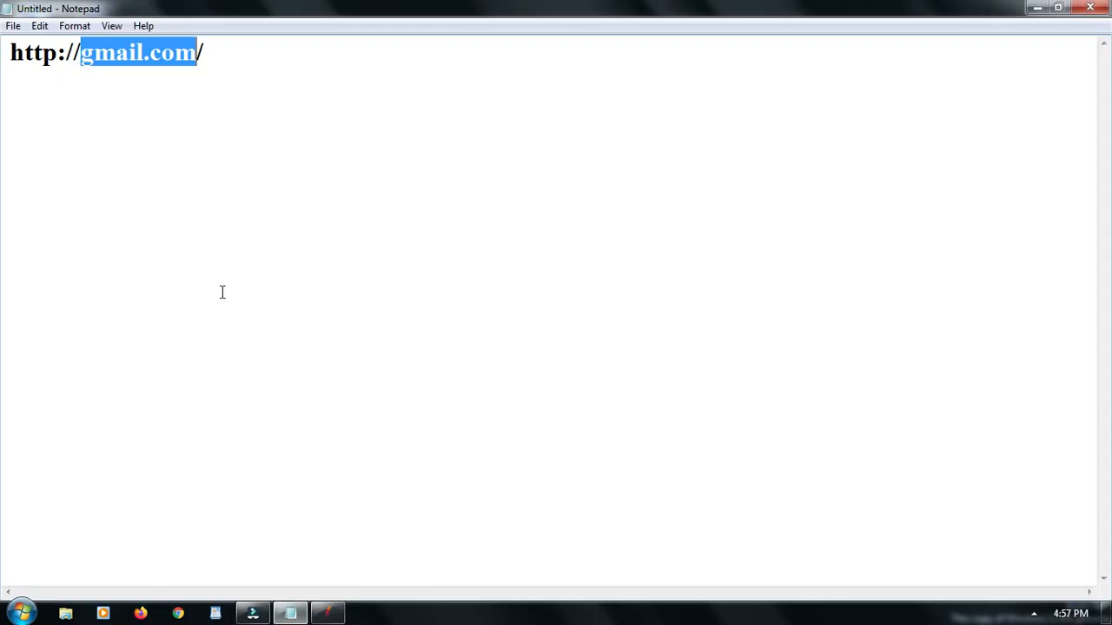
{"action": "left_click", "coordinate": [102, 68]}
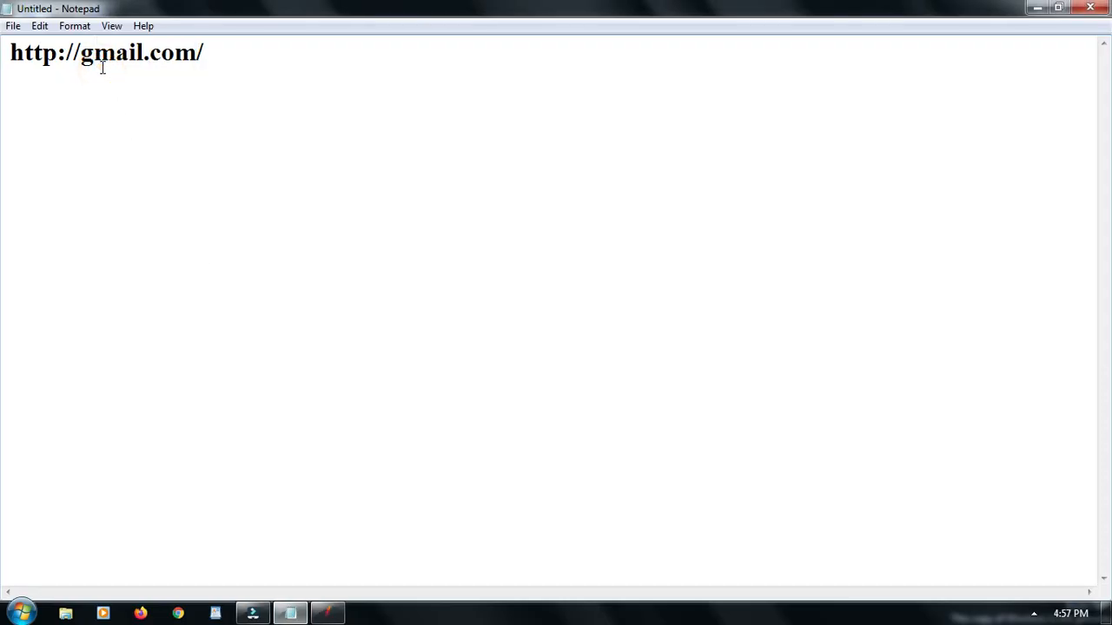
{"action": "key", "text": "ctrl+a"}
{"action": "right_click", "coordinate": [101, 68]}
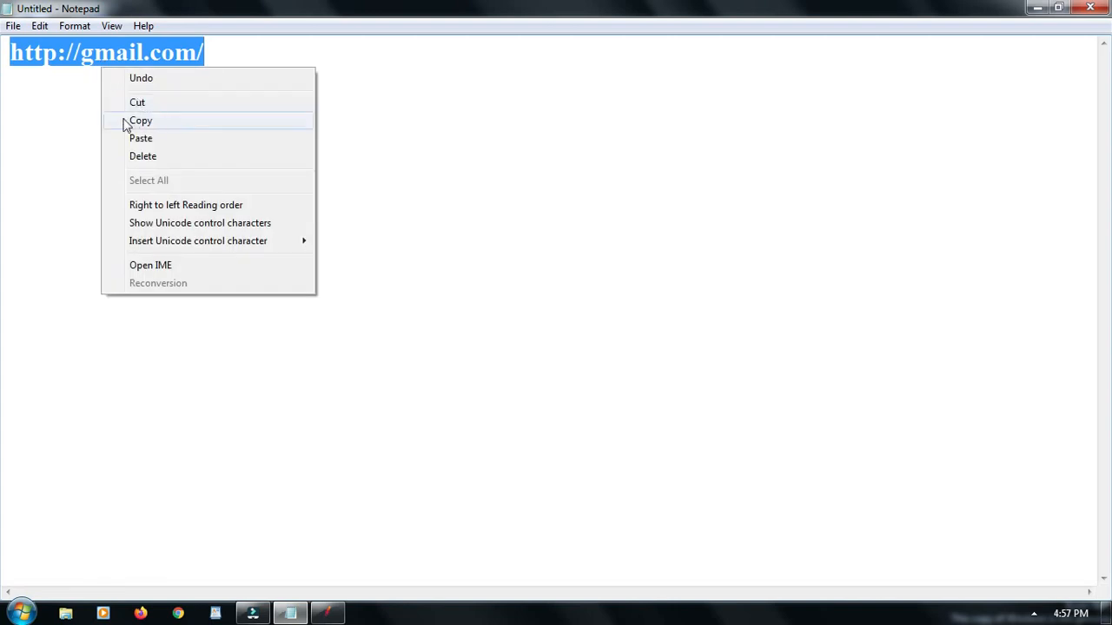
{"action": "left_click", "coordinate": [157, 127]}
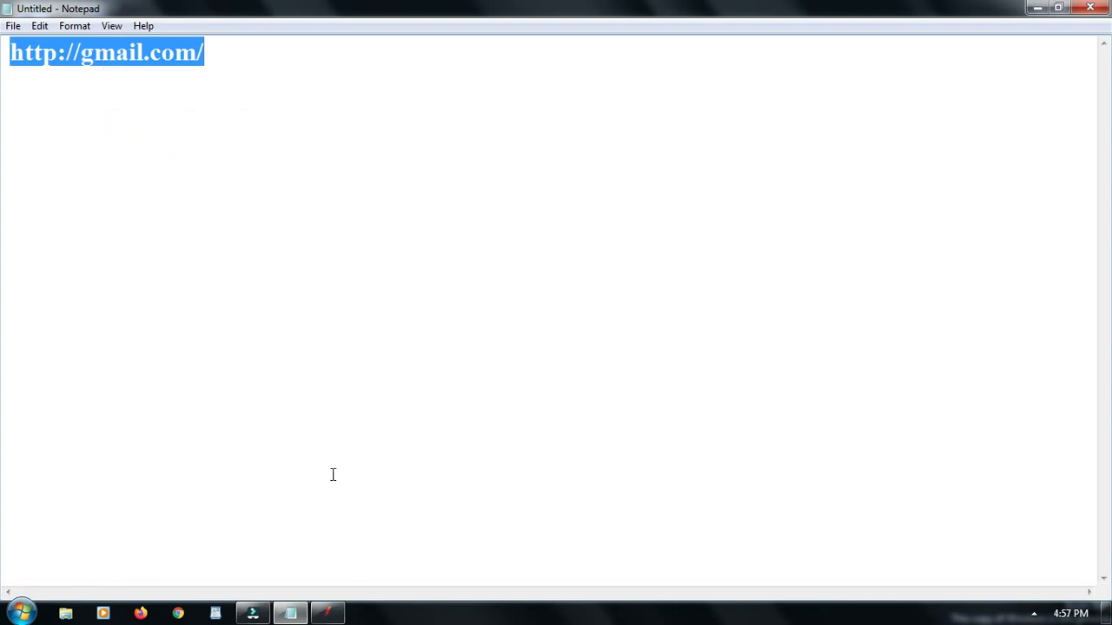
{"action": "left_click", "coordinate": [336, 619]}
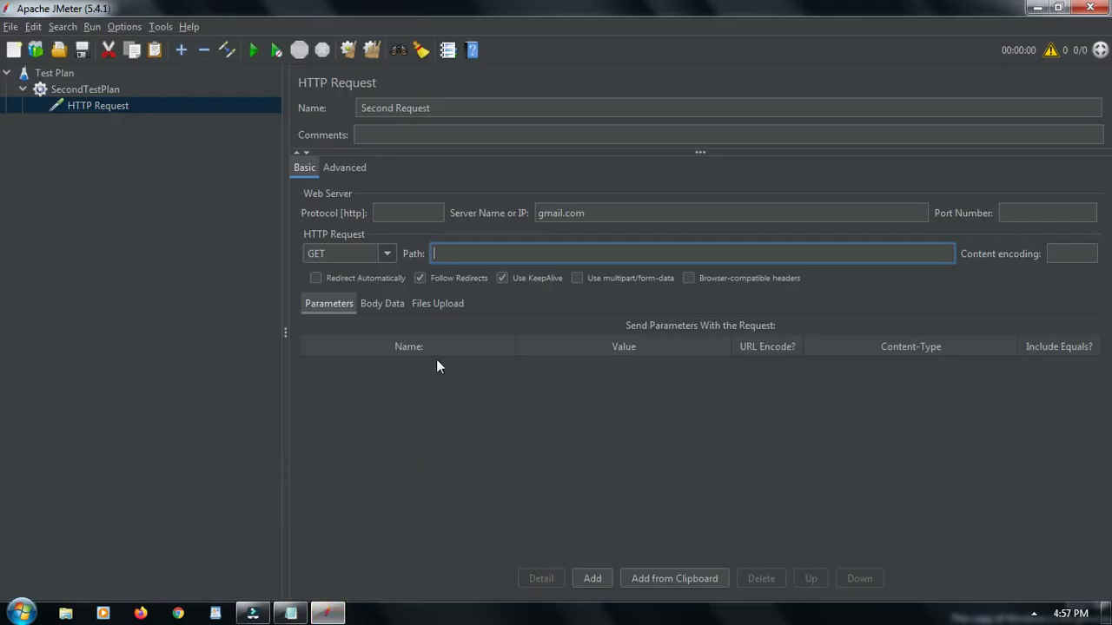
{"action": "right_click", "coordinate": [457, 254]}
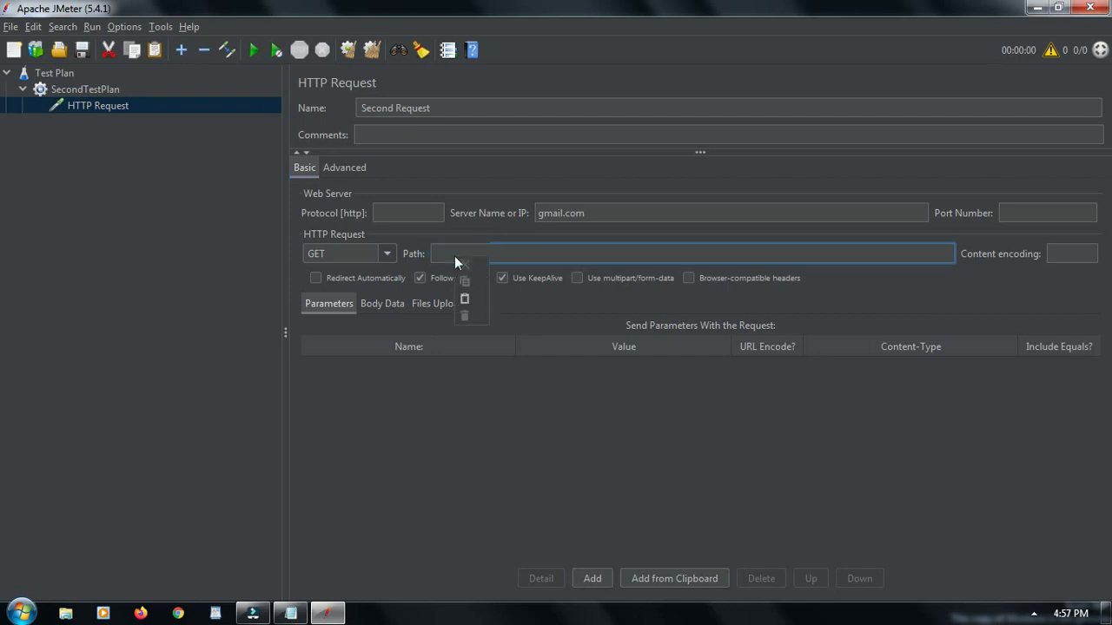
{"action": "left_click", "coordinate": [472, 300]}
Add a View Results Tree listener to the SecondTestPlan thread group.
{"action": "left_click", "coordinate": [88, 86]}
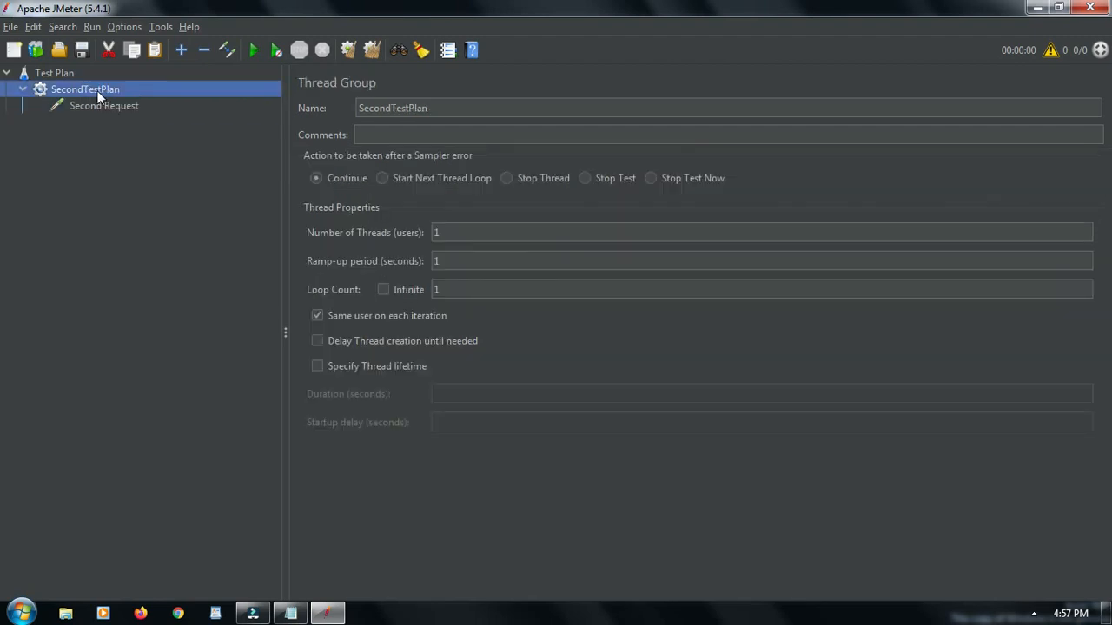
{"action": "right_click", "coordinate": [97, 92]}
{"action": "mouse_move", "coordinate": [158, 102]}
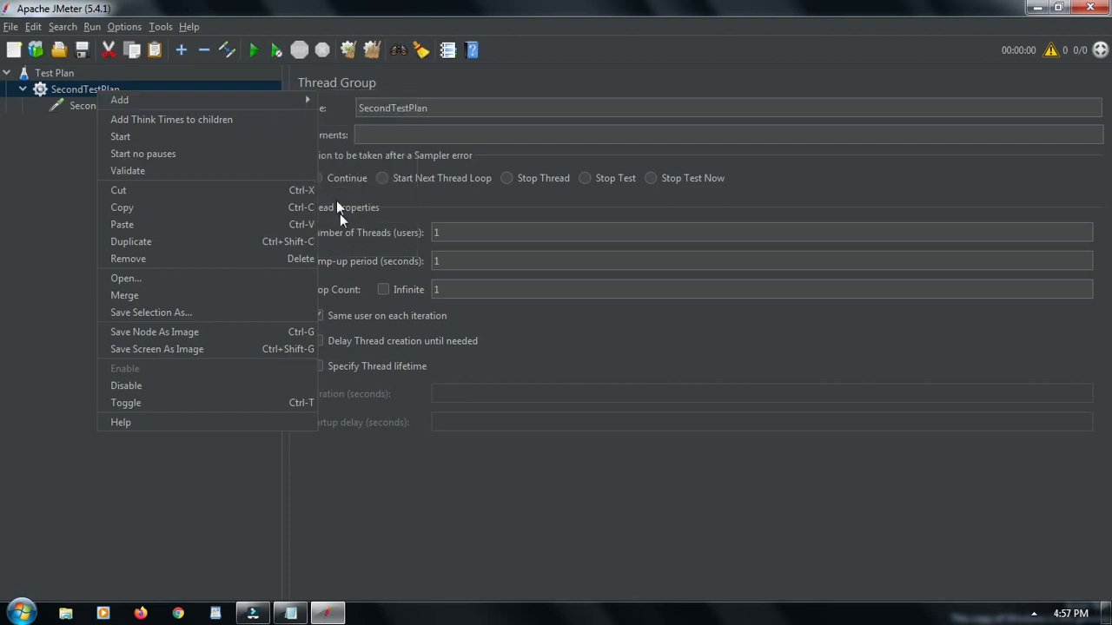
{"action": "mouse_move", "coordinate": [347, 249]}
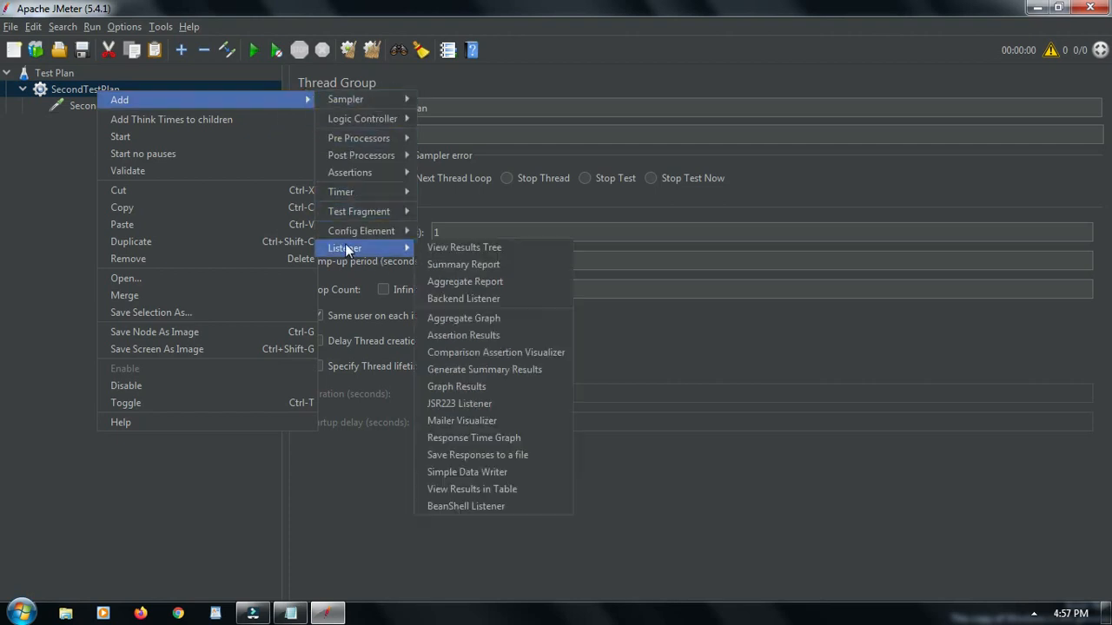
{"action": "left_click", "coordinate": [489, 249]}
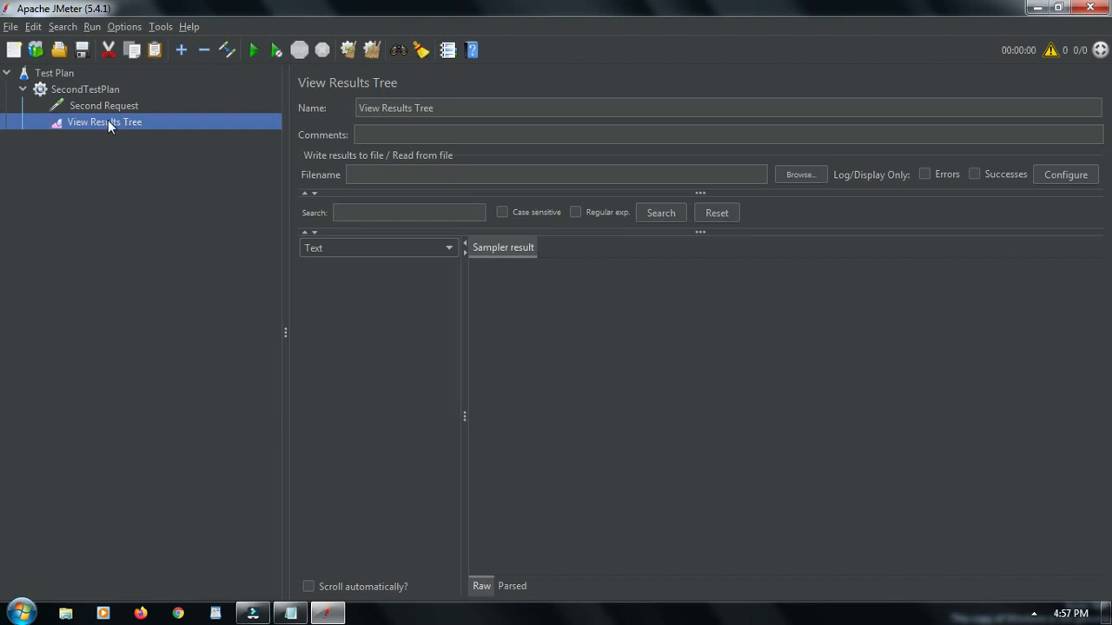
Save the test plan as SecondTestPlan.jmx in the System32 folder.
{"action": "left_click", "coordinate": [67, 91]}
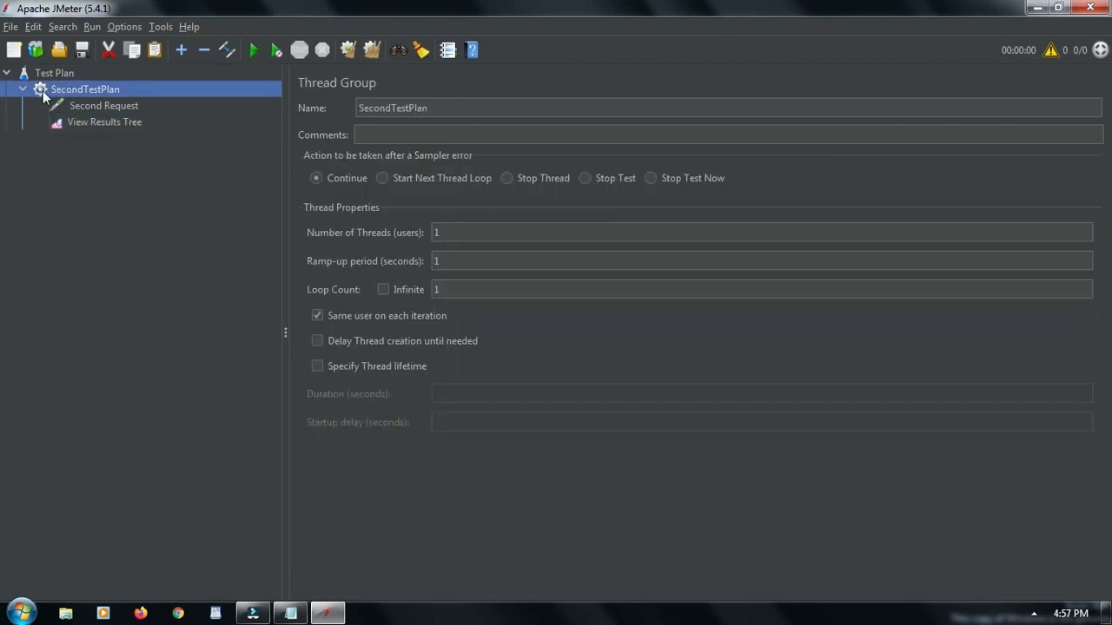
{"action": "left_click", "coordinate": [11, 27]}
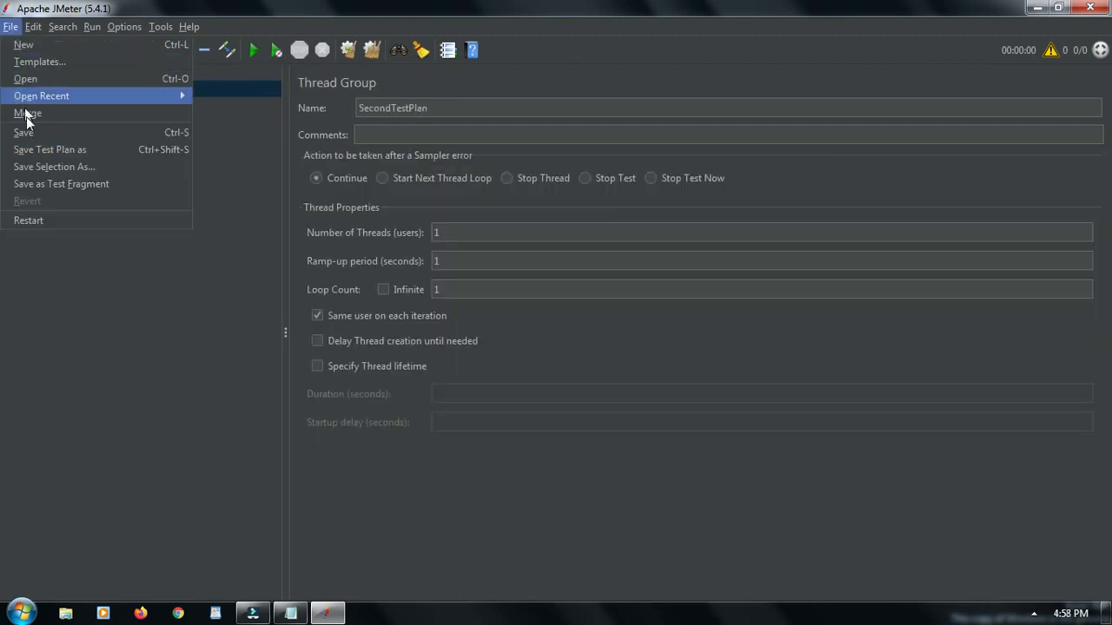
{"action": "left_click", "coordinate": [58, 148]}
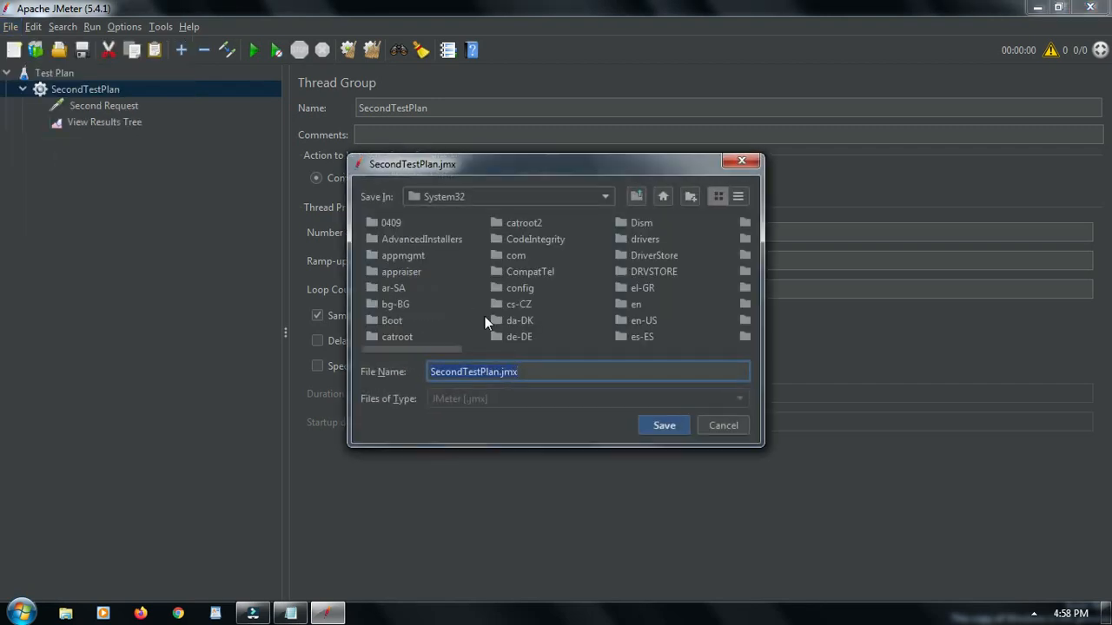
{"action": "left_click_drag", "start_coordinate": [526, 372], "coordinate": [424, 372]}
{"action": "left_click", "coordinate": [662, 426]}
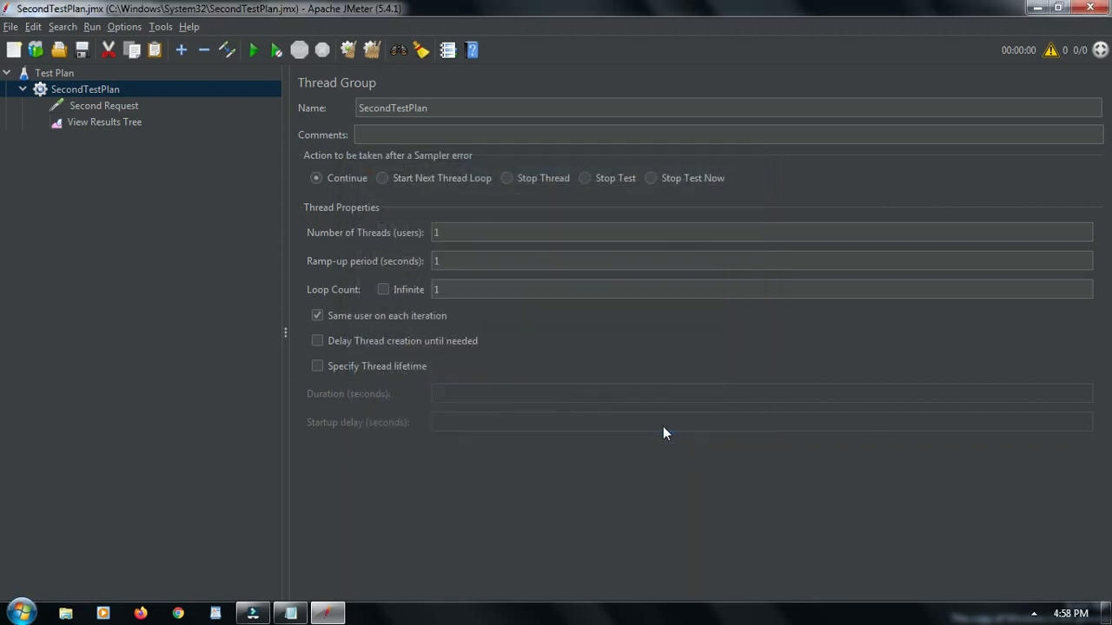
Run the saved test plan from the View Results Tree and expand the Second Request result.
{"action": "left_click", "coordinate": [94, 122]}
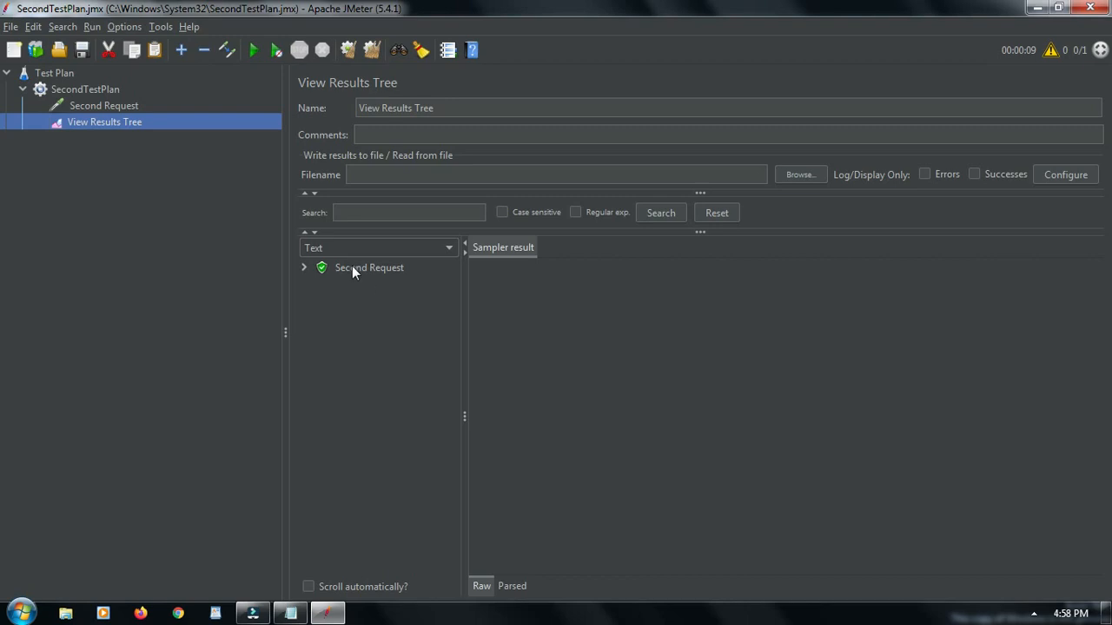
{"action": "left_click", "coordinate": [304, 266]}
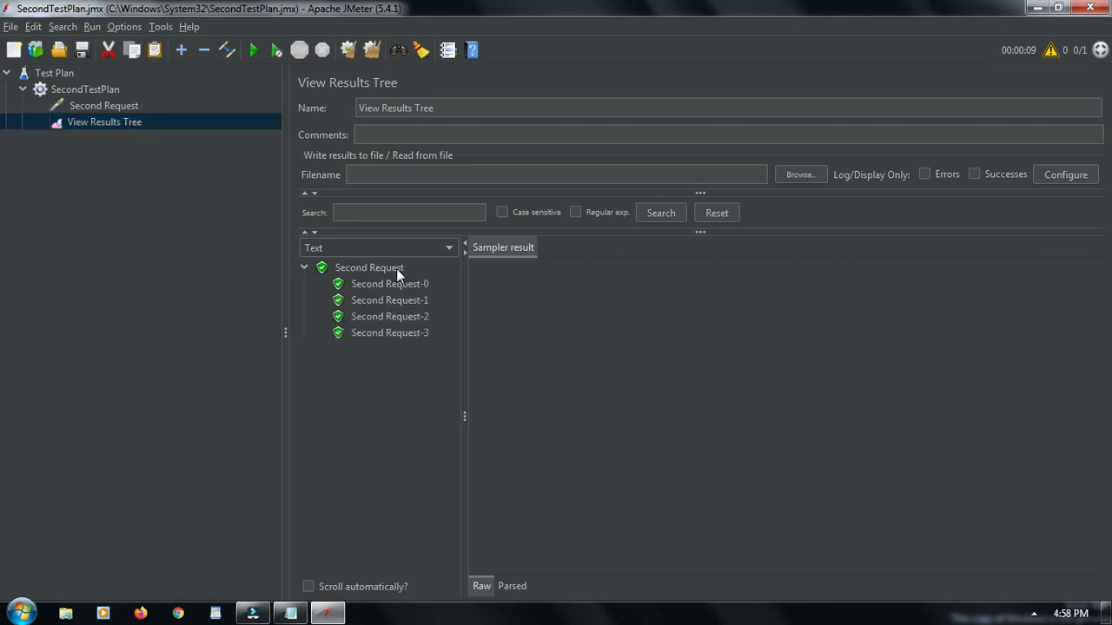
Set the SecondTestPlan thread group's number of threads (users) to 10.
{"action": "left_click", "coordinate": [89, 86]}
{"action": "left_click", "coordinate": [444, 231]}
{"action": "key", "text": "BackSpace"}
{"action": "type", "text": "10"}
{"action": "left_click_drag", "start_coordinate": [453, 232], "coordinate": [424, 233]}
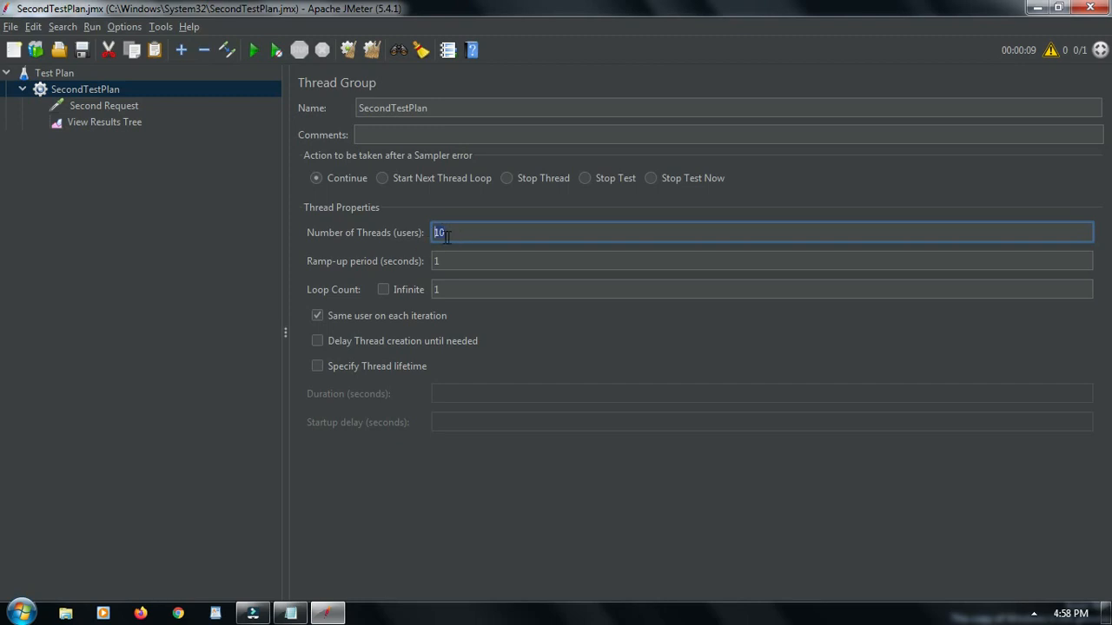
Clear the previous results in the View Results Tree and rerun the plan with 10 users.
{"action": "left_click", "coordinate": [129, 122]}
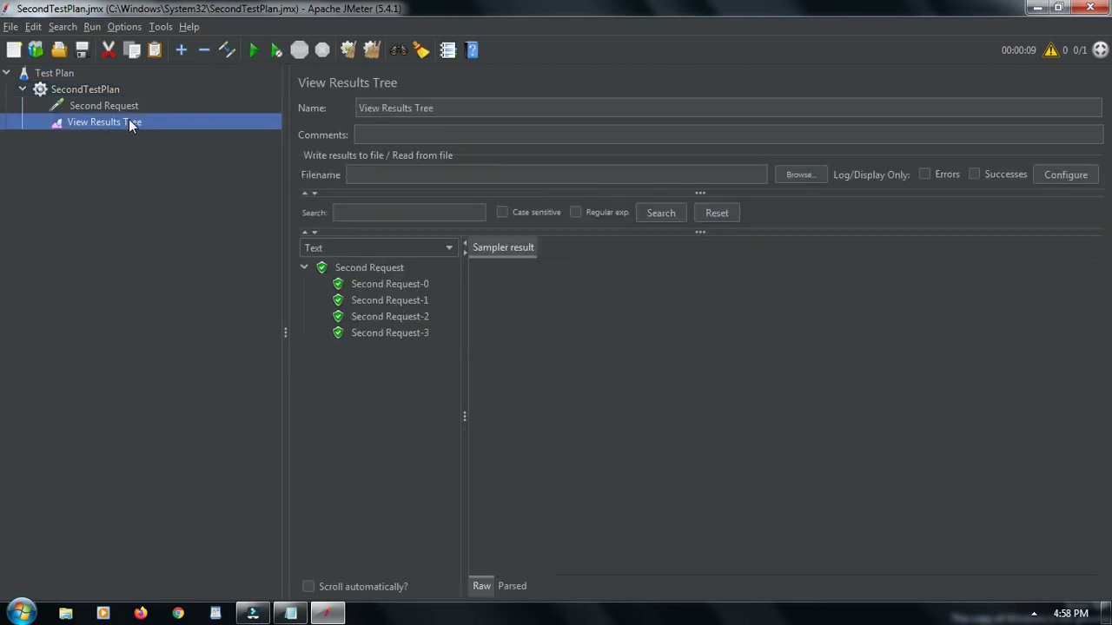
{"action": "left_click", "coordinate": [371, 51]}
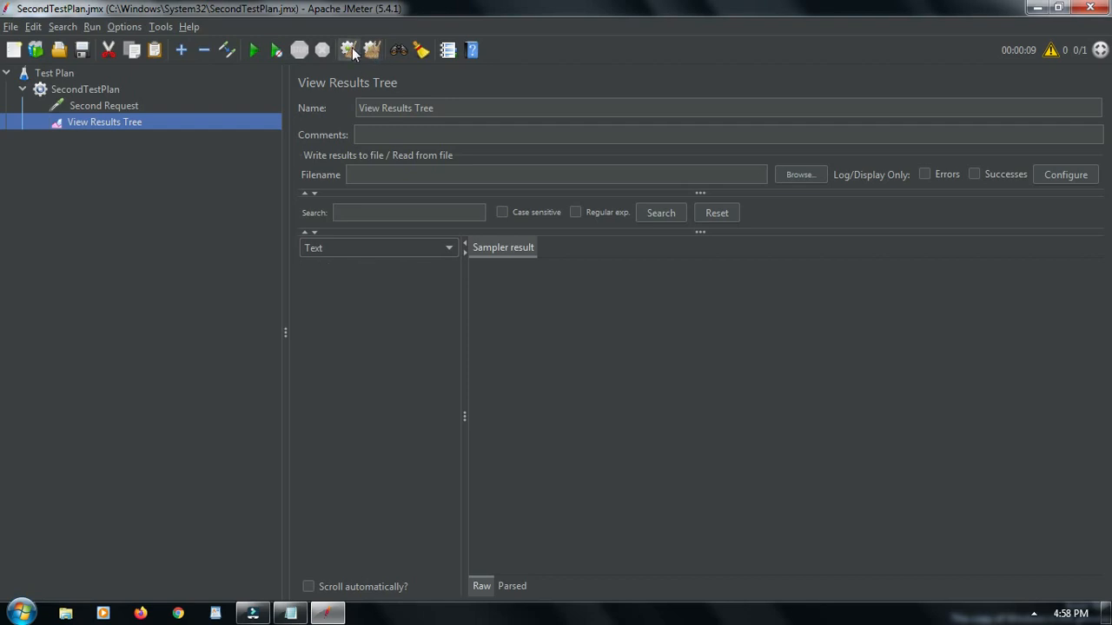
{"action": "left_click", "coordinate": [254, 50]}
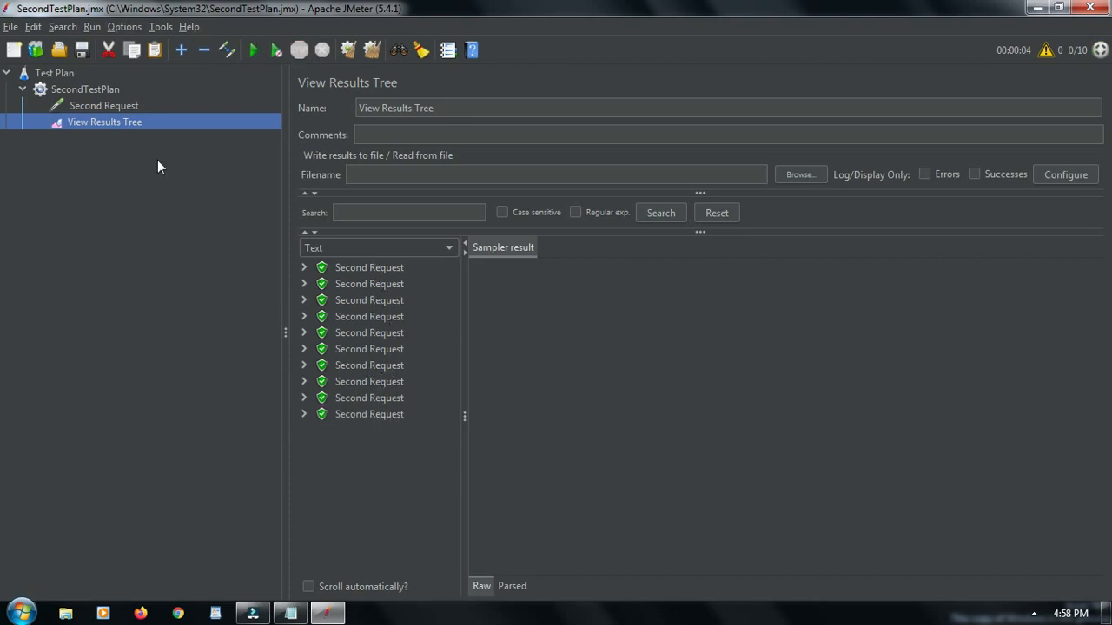
Expand the first Second Request result and examine the sampler result, request and response data of Second Request-0.
{"action": "left_click", "coordinate": [303, 268]}
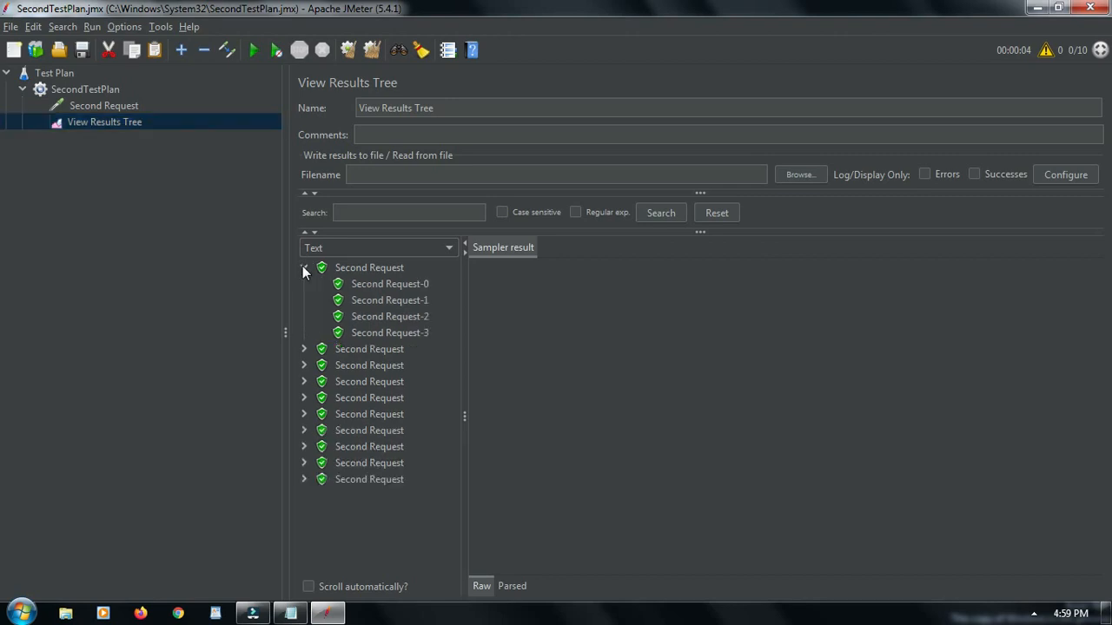
{"action": "left_click", "coordinate": [378, 289]}
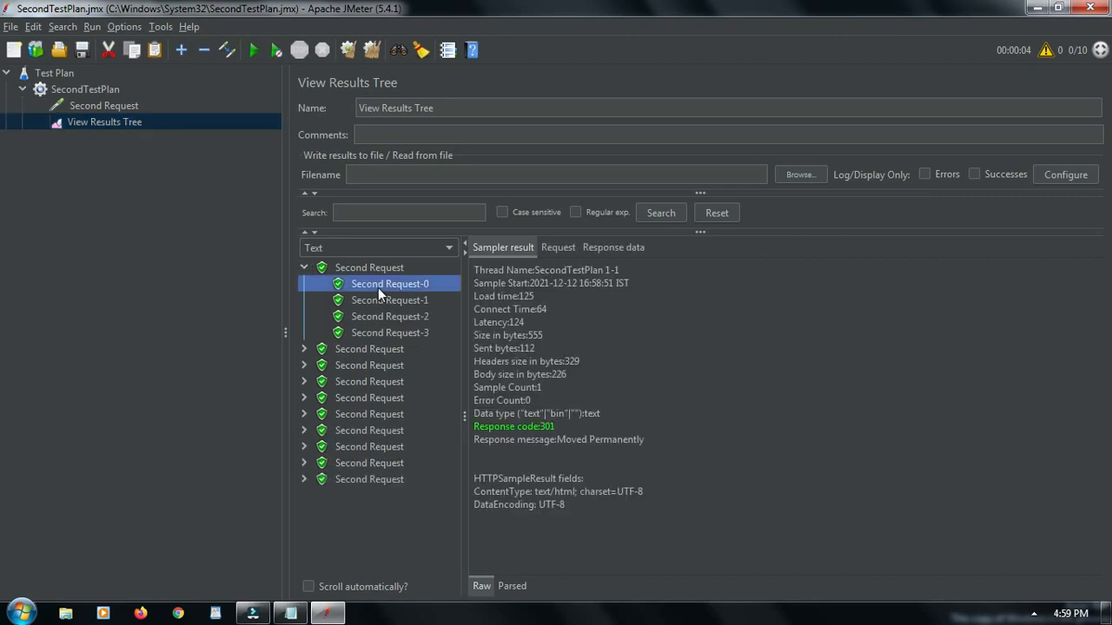
{"action": "left_click", "coordinate": [569, 244]}
{"action": "left_click", "coordinate": [608, 247]}
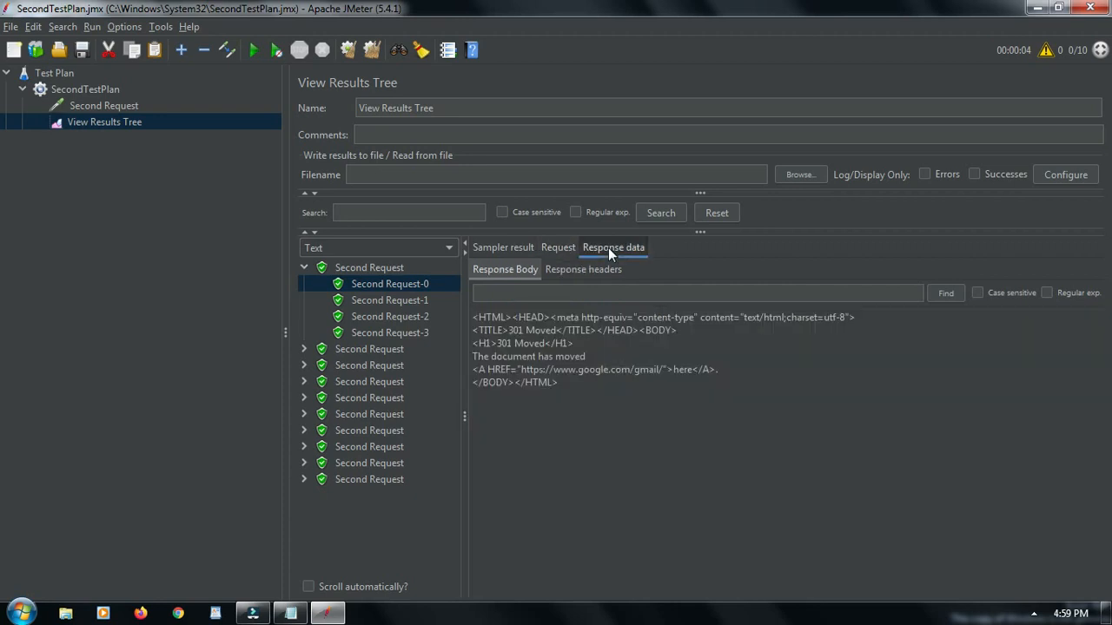